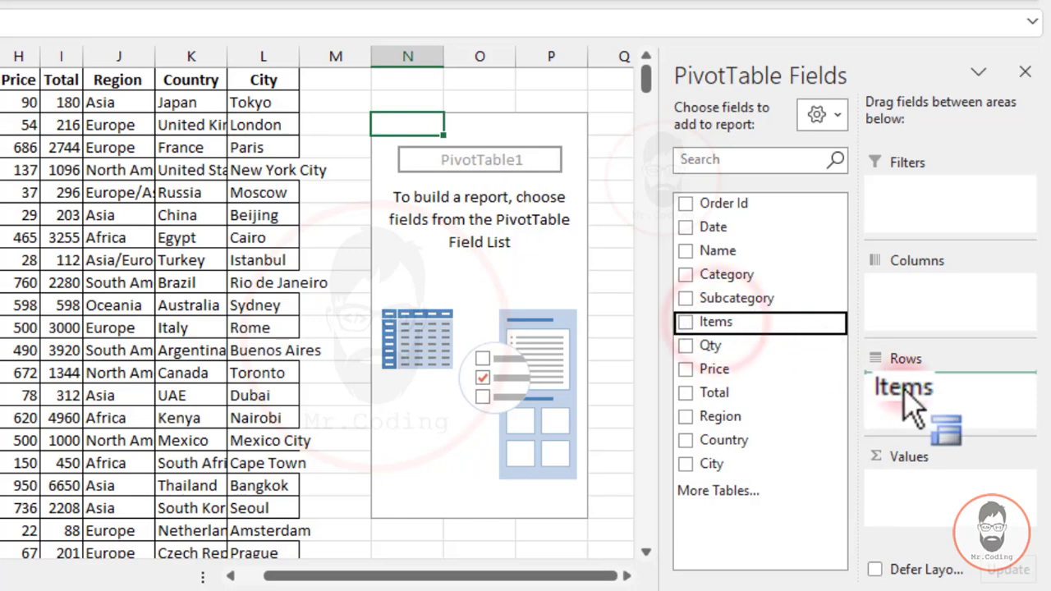
- Build the pivot table with Items as rows and the sum of Qty as values
left_click_drag(708, 349, 909, 493)
left_click_drag(574, 575, 629, 575)
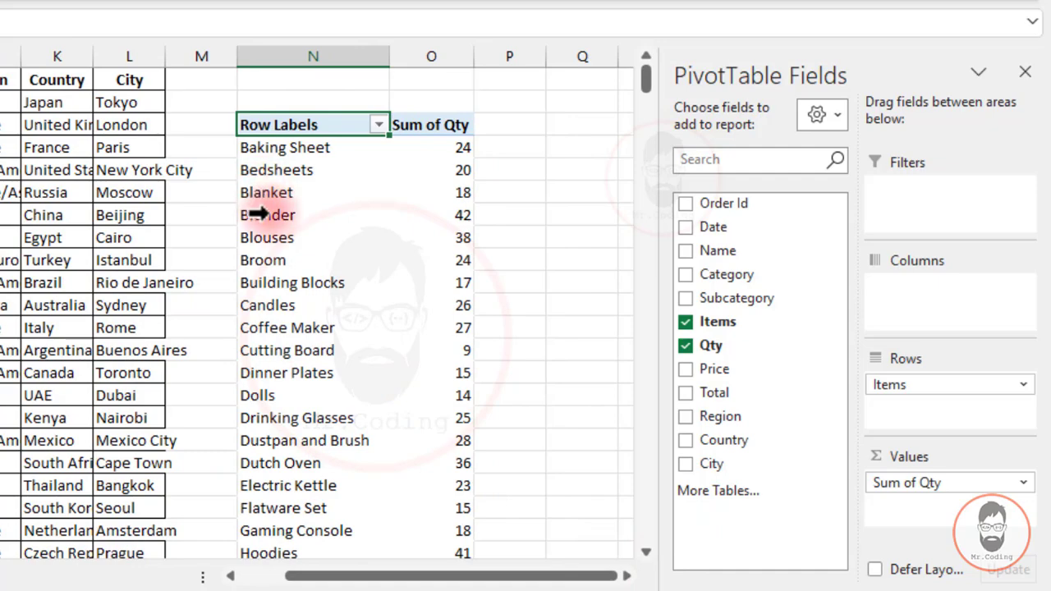
left_click(622, 577)
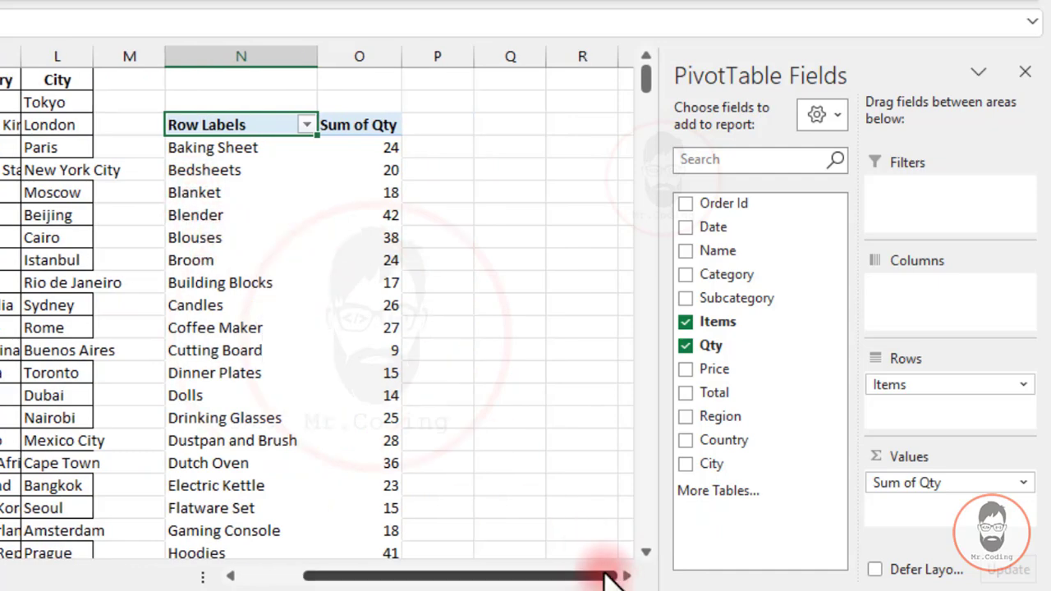
left_click(624, 576)
left_click(629, 576)
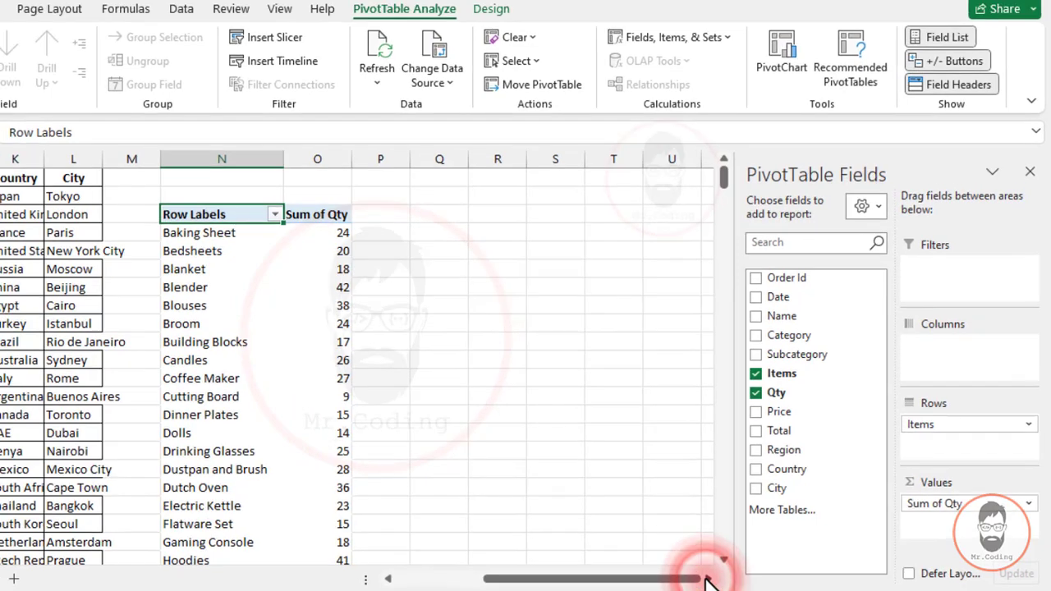
- Insert slicers for the Category and Country fields of the pivot table
left_click(198, 251)
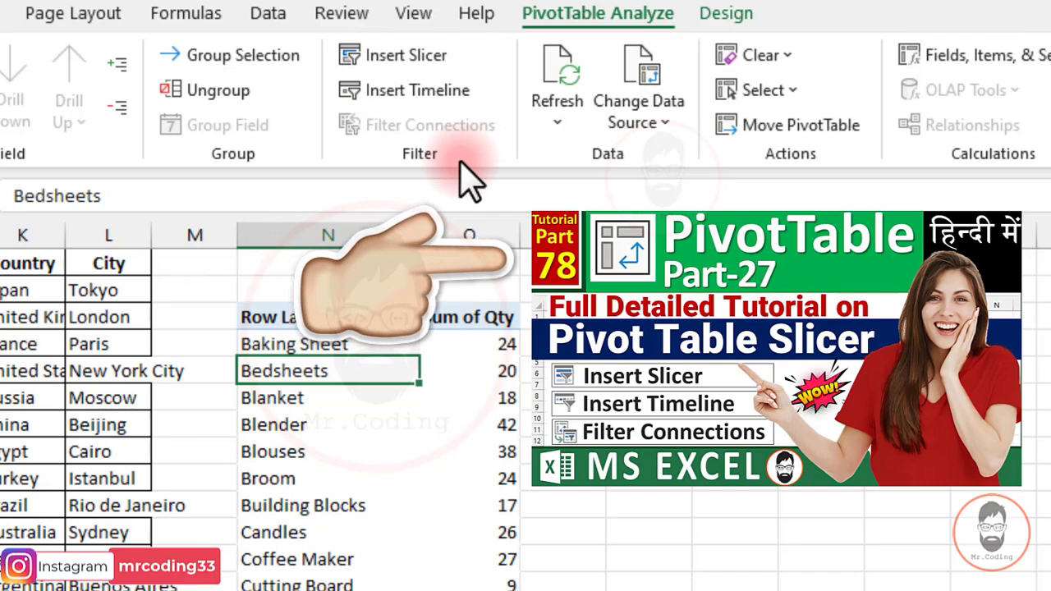
left_click(401, 55)
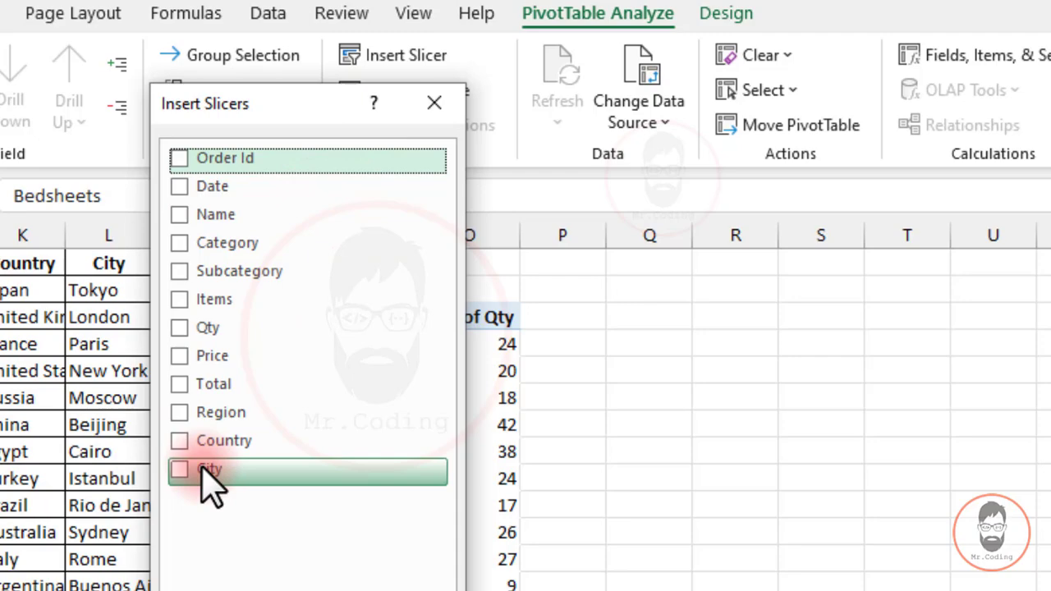
left_click(179, 242)
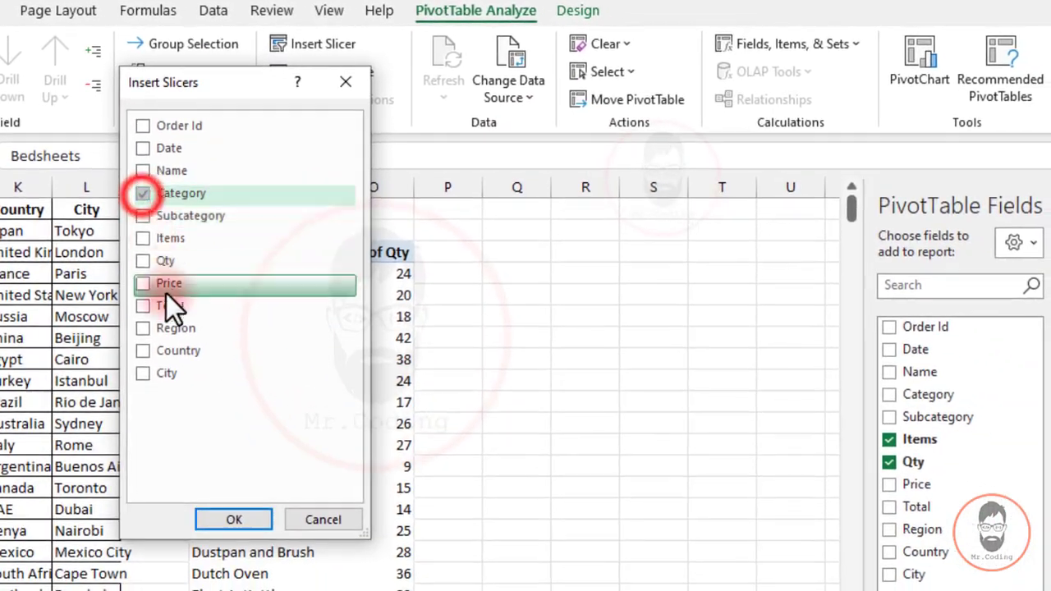
left_click(143, 347)
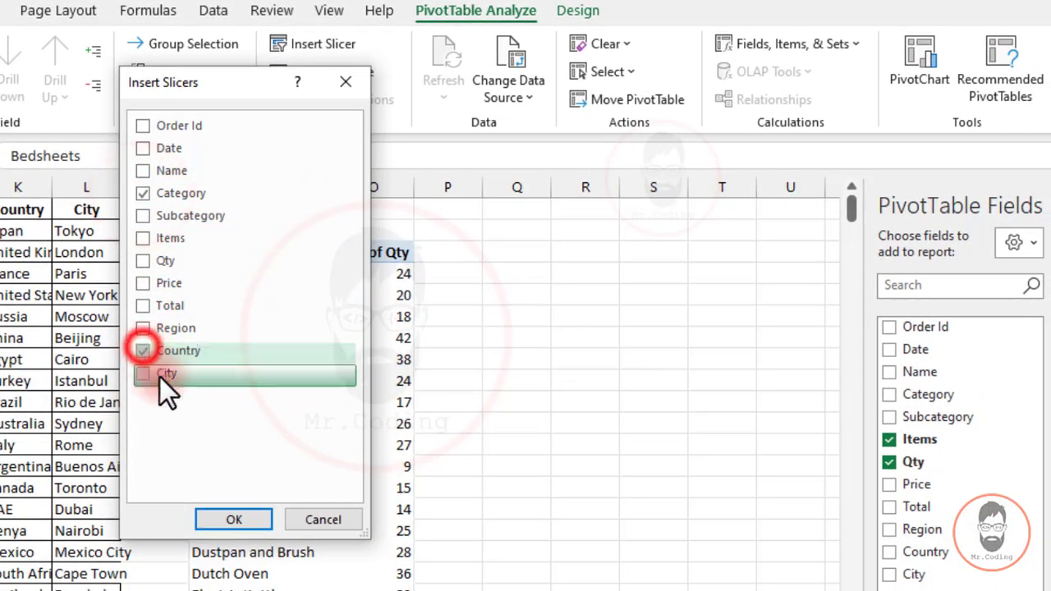
left_click(251, 517)
- Place the Category slicer beside the pivot table and the Country slicer to the right of it
left_click_drag(316, 341, 674, 268)
left_click_drag(275, 282, 486, 264)
left_click(698, 268)
left_click_drag(698, 268, 746, 267)
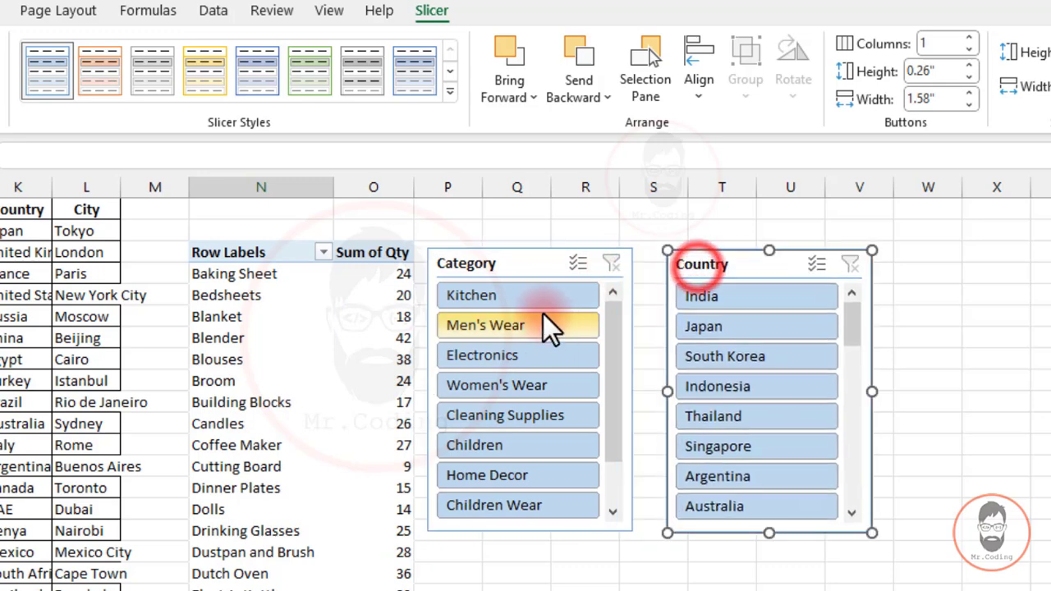
- Arrange the Category slicer in 2 columns, shift it up slightly and resize it to about 2.07" high by 2.69" wide
left_click(480, 262)
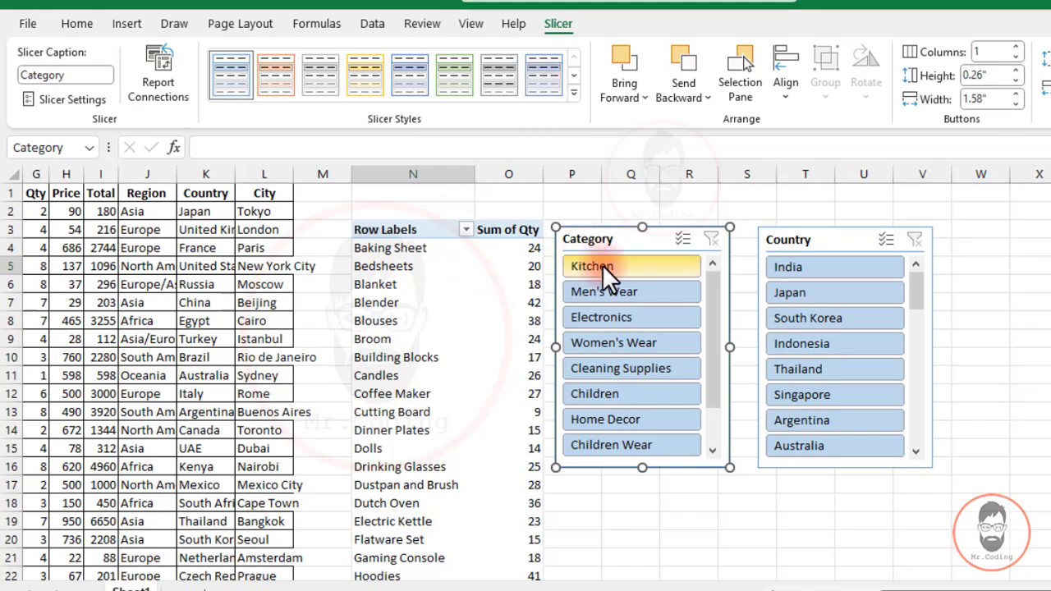
left_click(608, 239)
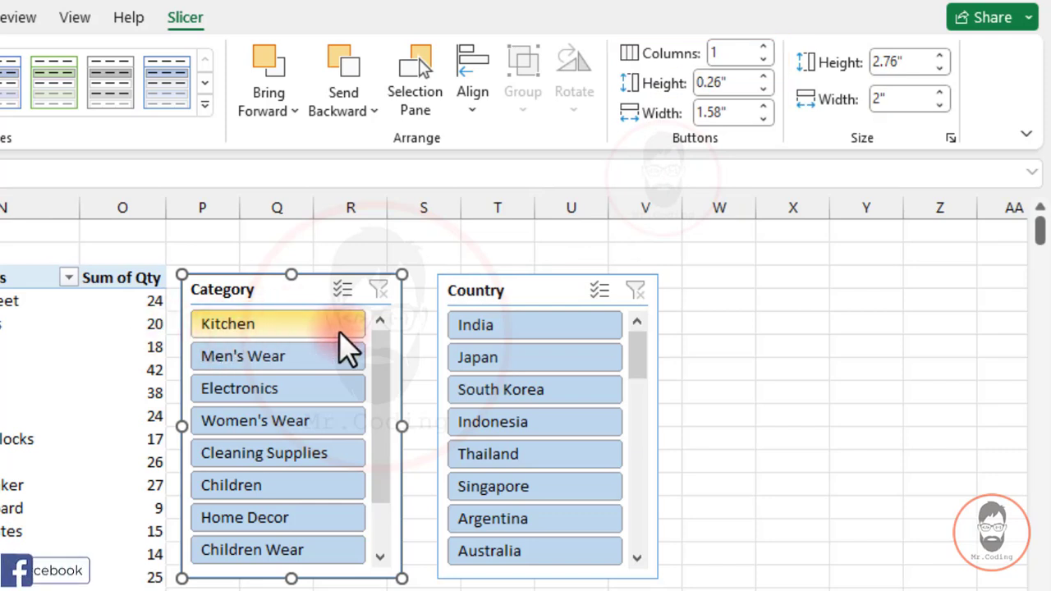
left_click(764, 46)
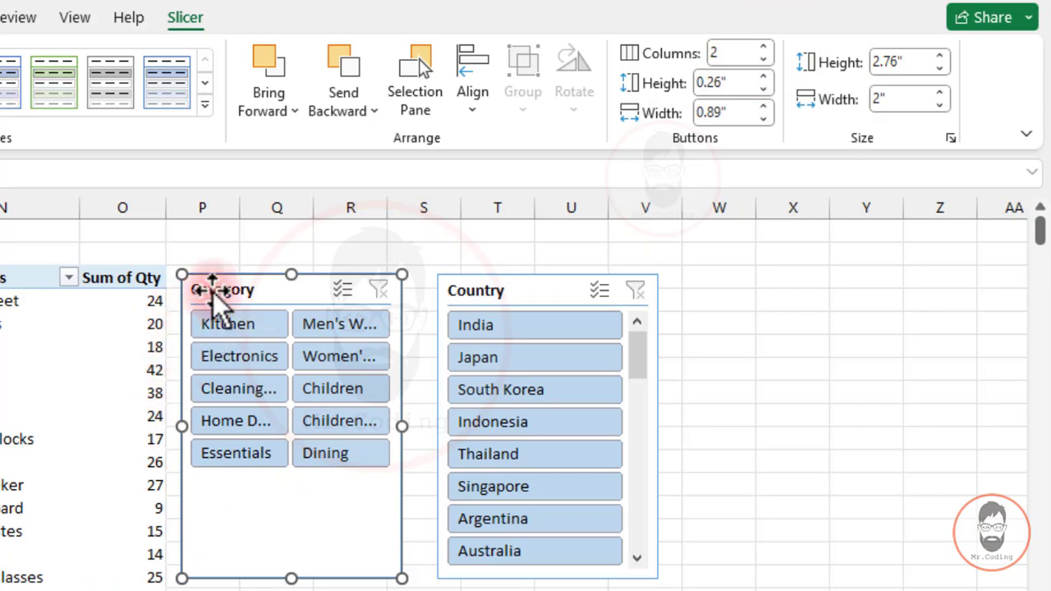
left_click_drag(218, 293, 206, 244)
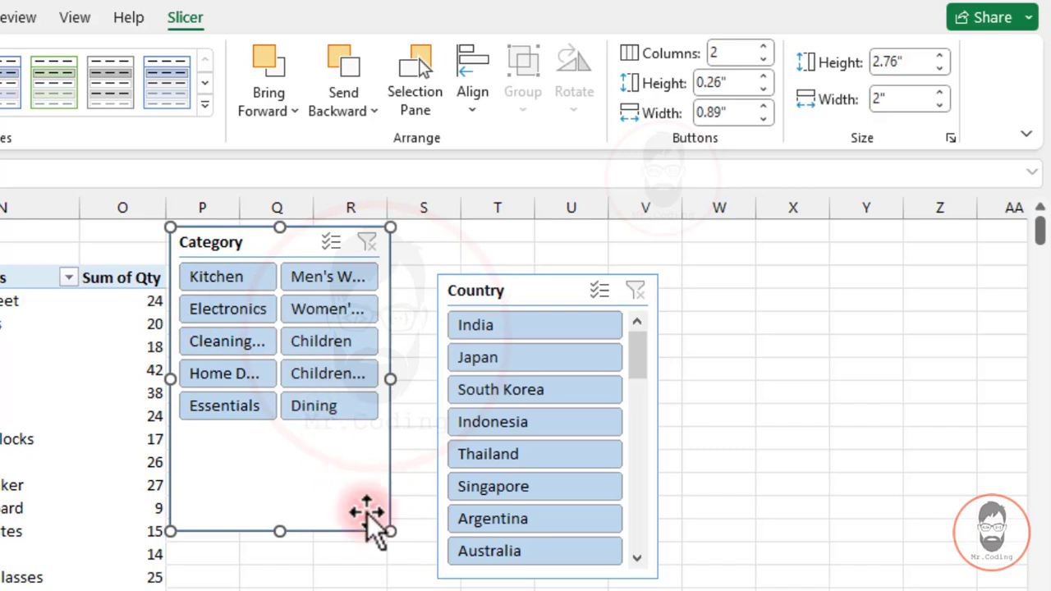
left_click_drag(390, 532, 467, 451)
- Move the Country slicer clear of the Category slicer and arrange its buttons in 3 columns
left_click_drag(524, 295, 573, 256)
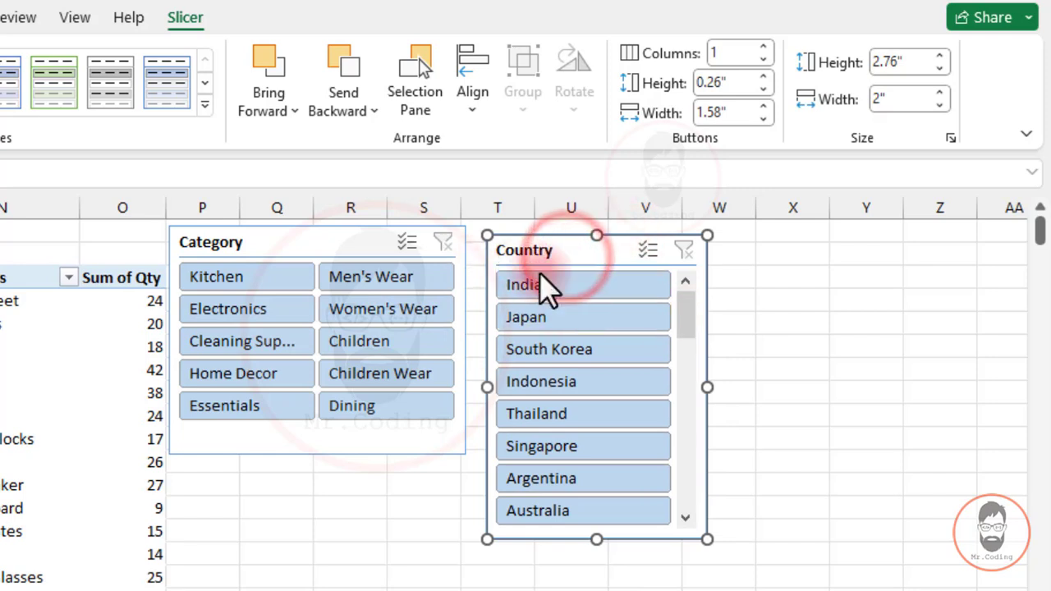
left_click(766, 46)
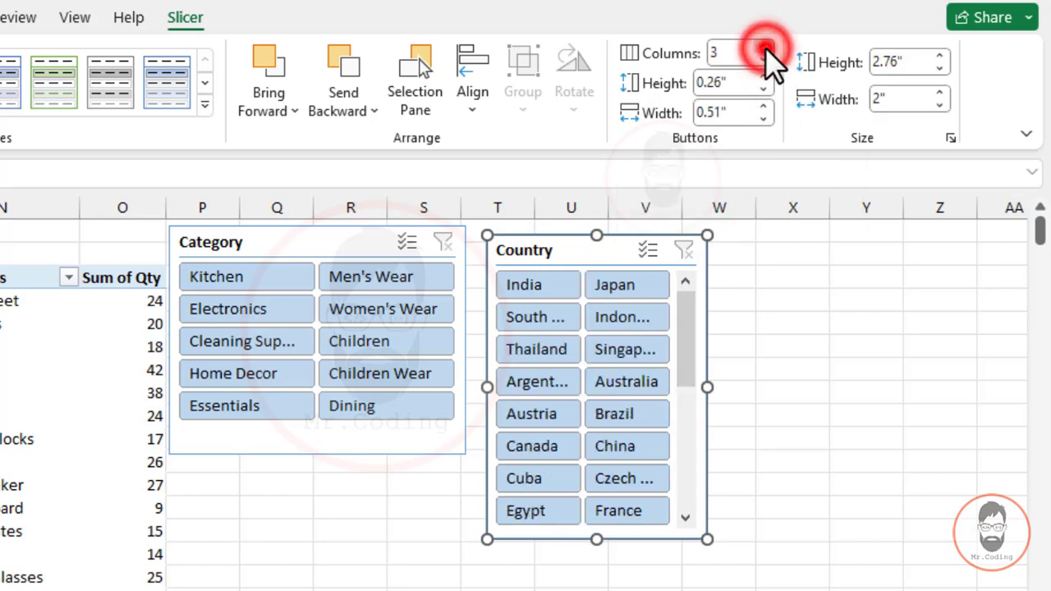
left_click(765, 47)
left_click(743, 51)
left_click(713, 51)
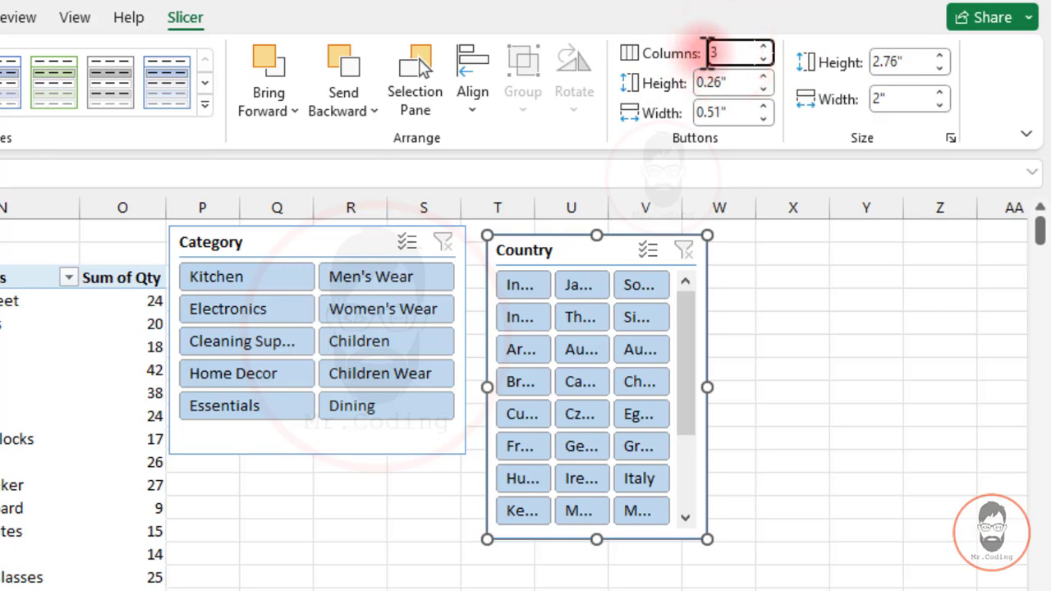
- Resize the Country slicer to about 1.85" high by 4.06" wide and place it directly below the Category slicer
left_click_drag(707, 540, 944, 387)
left_click_drag(805, 246, 485, 470)
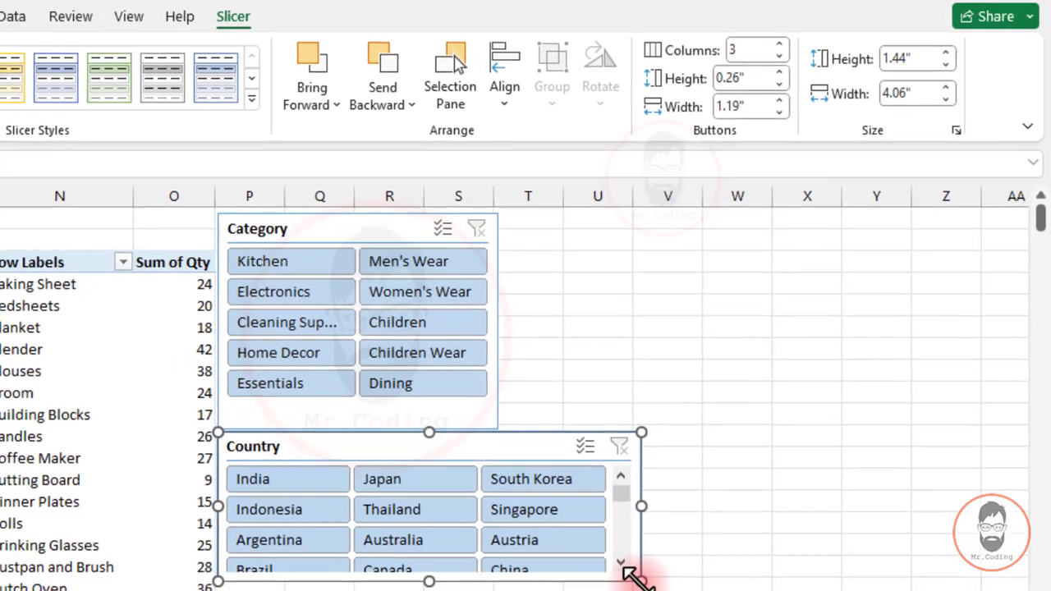
left_click_drag(621, 588, 612, 590)
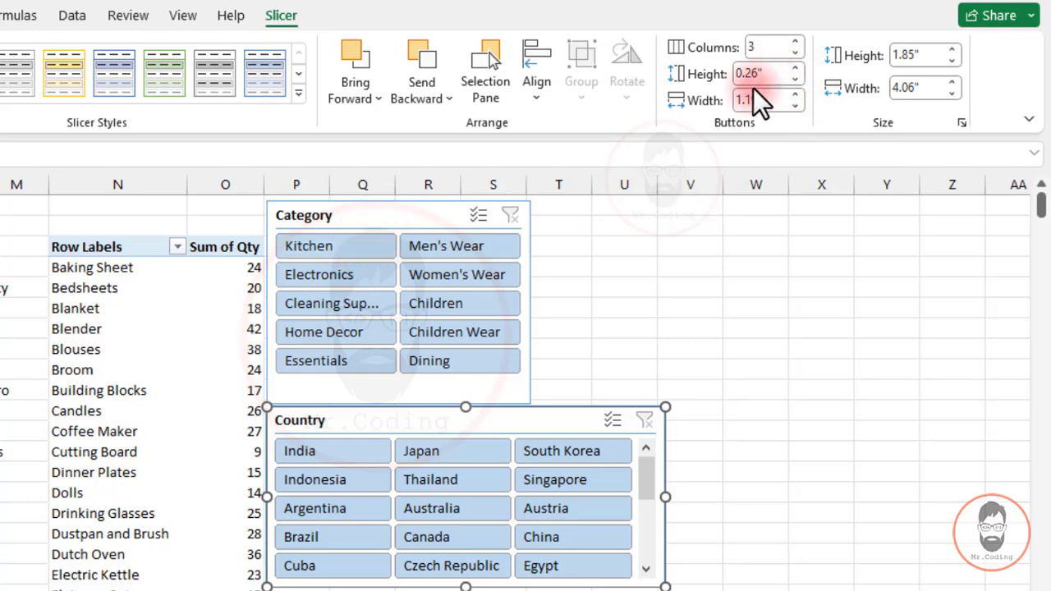
- Increase the Category slicer's button height to 0.8"
left_click(393, 218)
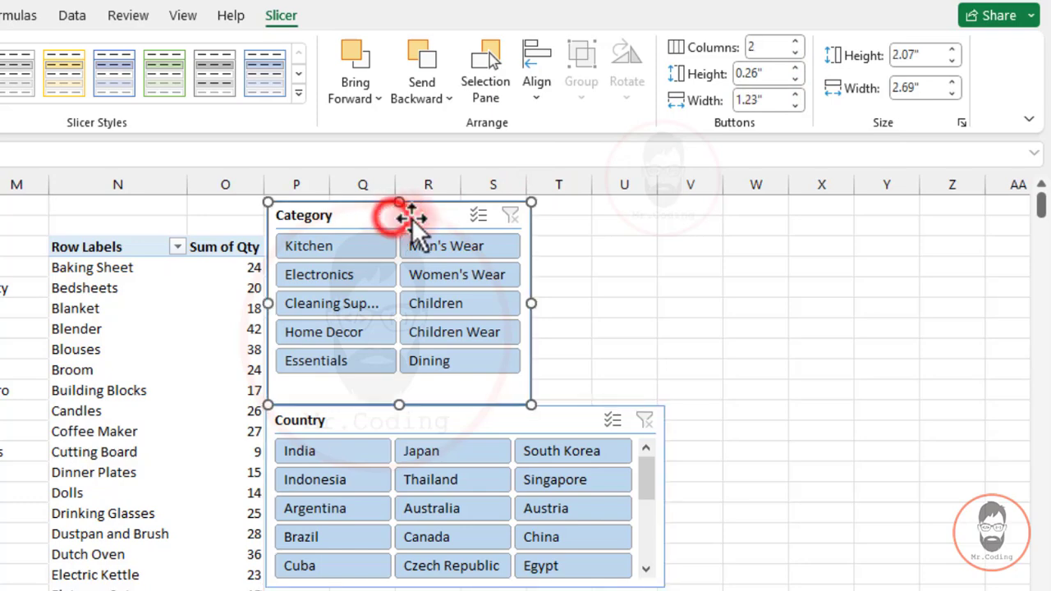
left_click(796, 66)
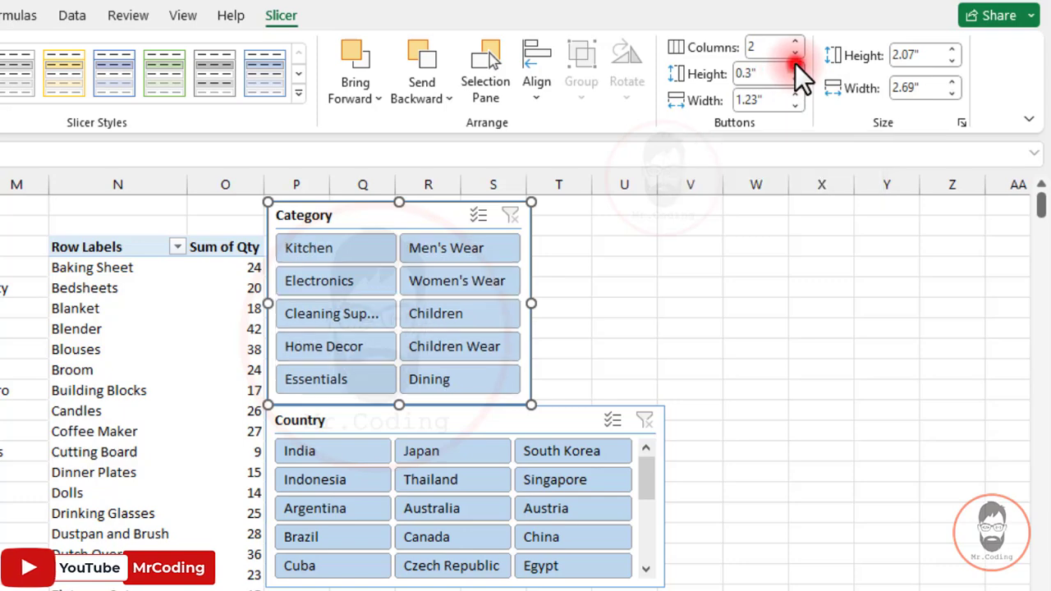
left_click(795, 65)
left_click(795, 65)
left_click(795, 65)
left_click(795, 65)
left_click(795, 65)
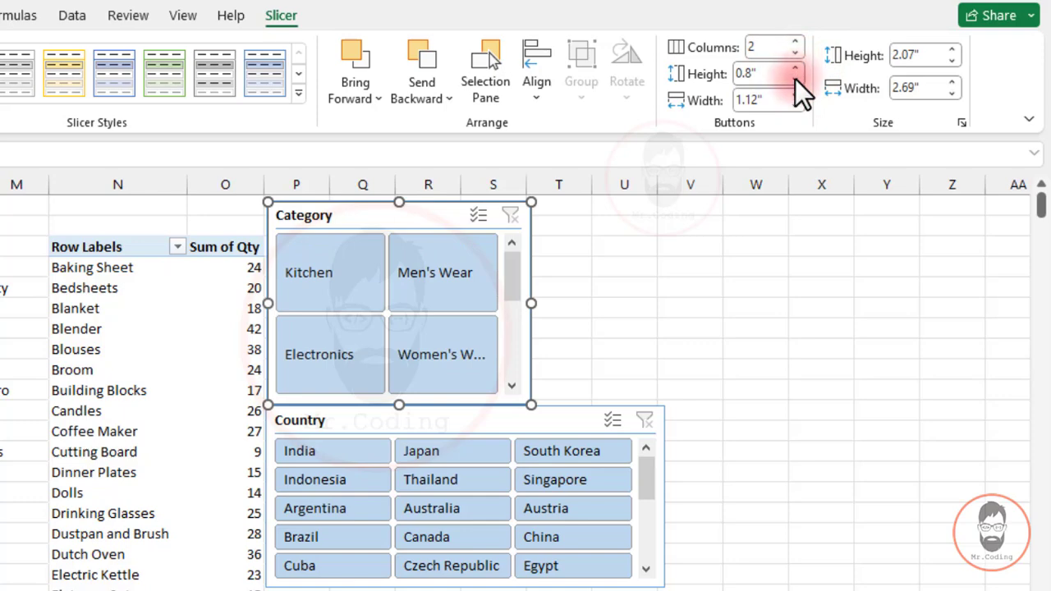
- Reduce the Category slicer's button height to 0.2"
left_click(795, 79)
left_click(795, 80)
left_click(795, 80)
left_click(795, 79)
left_click(795, 80)
left_click(795, 80)
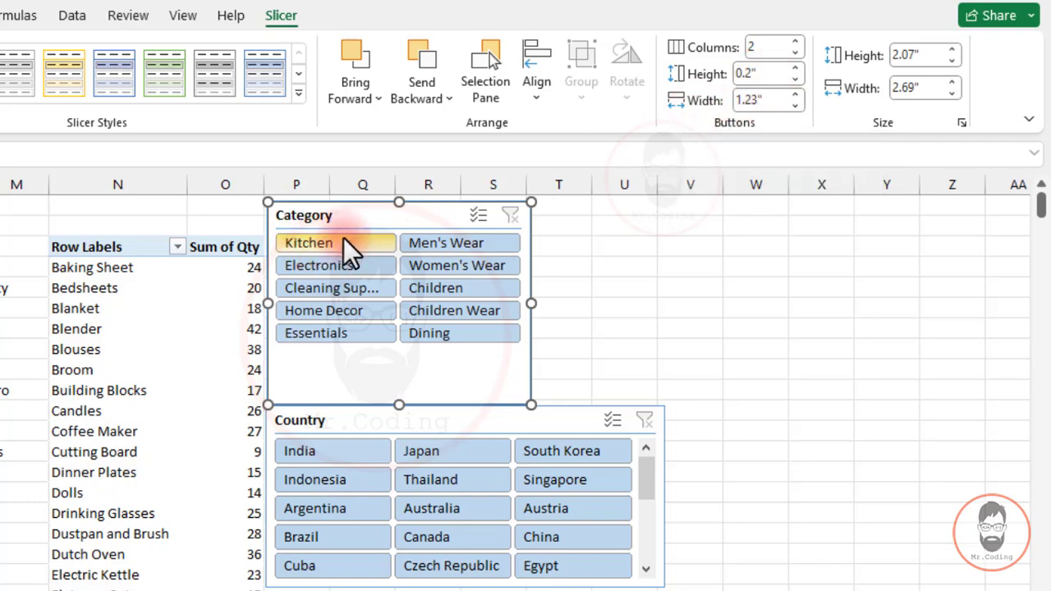
- Increase the Category slicer's button width to 1.8"
left_click(796, 93)
left_click(797, 94)
left_click(799, 93)
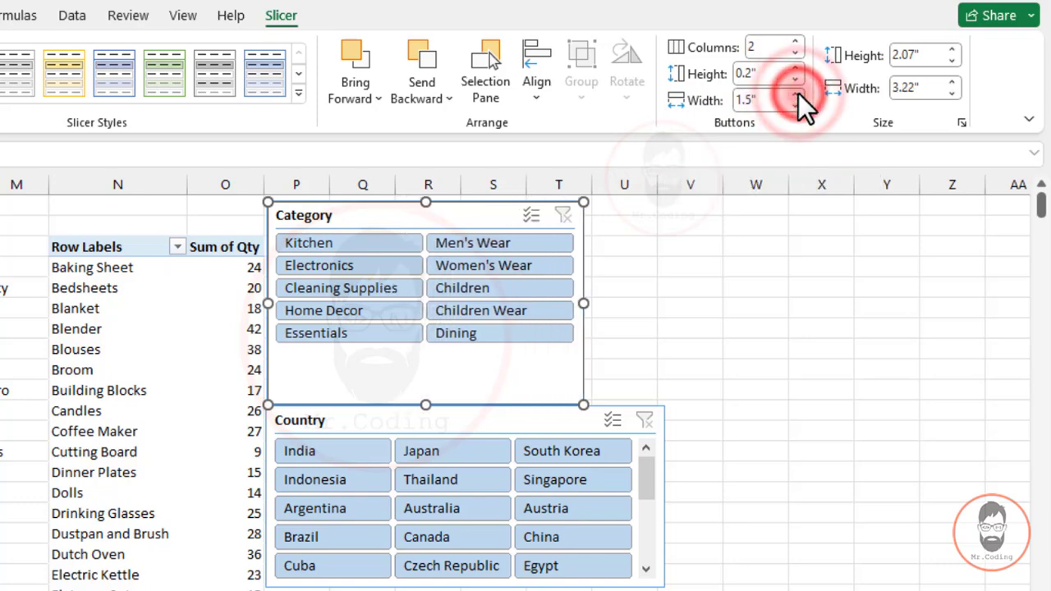
left_click(798, 93)
left_click(798, 94)
left_click(799, 92)
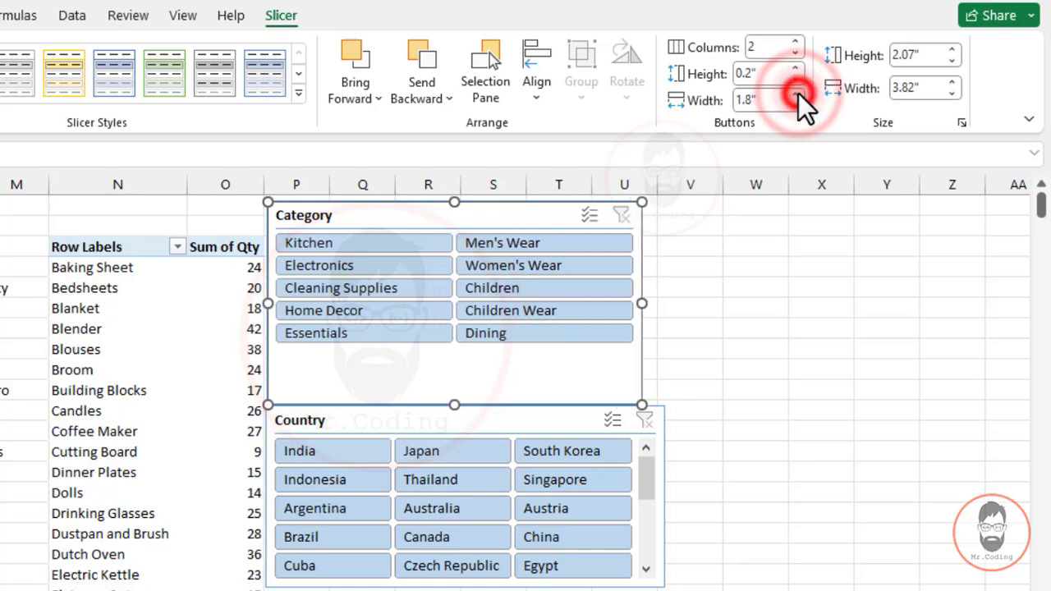
- Reduce the Category slicer's button width to 1.2"
left_click(798, 102)
left_click(797, 102)
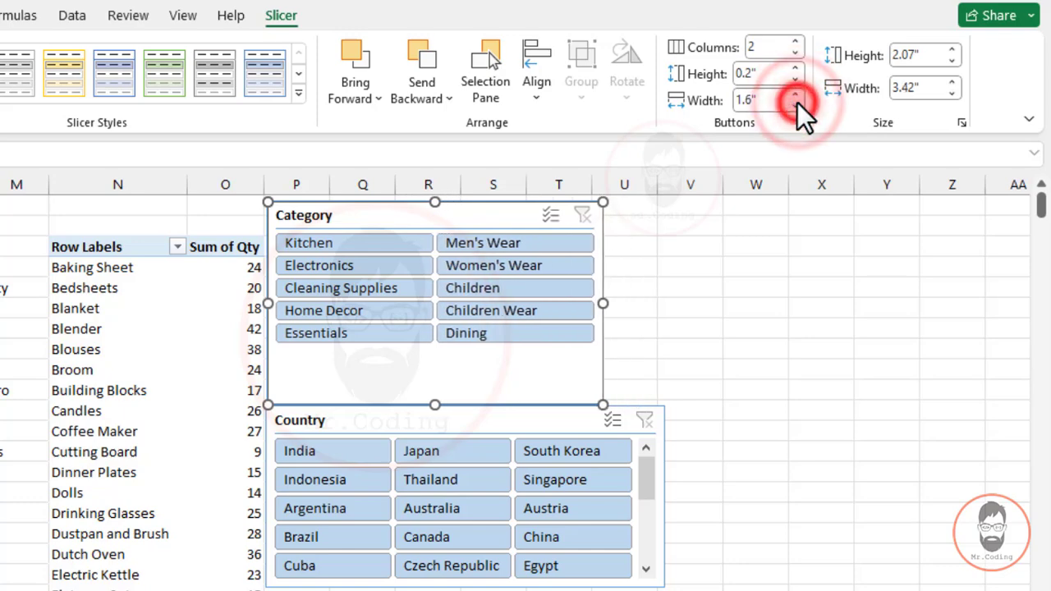
left_click(797, 102)
left_click(798, 103)
left_click(798, 102)
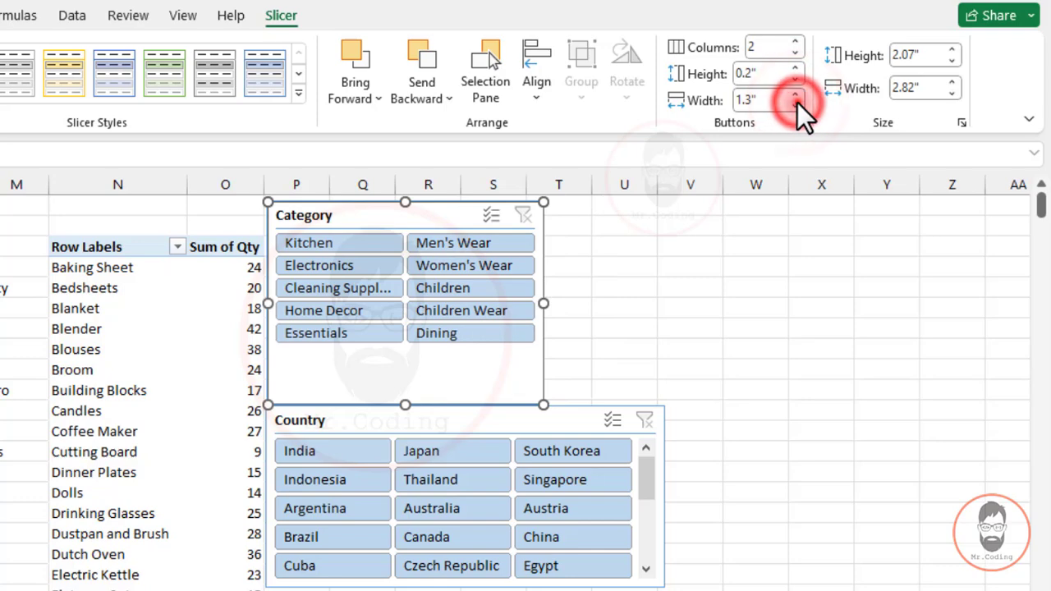
left_click(798, 102)
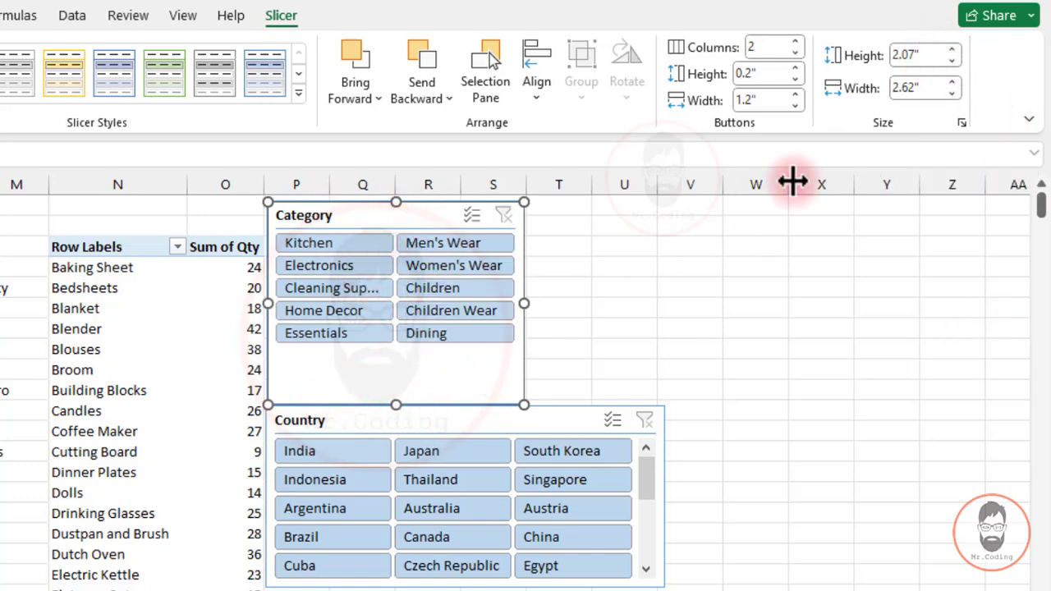
- Lower the overall height of the Category slicer to 1.6", and raise it to 1.8"
left_click(952, 60)
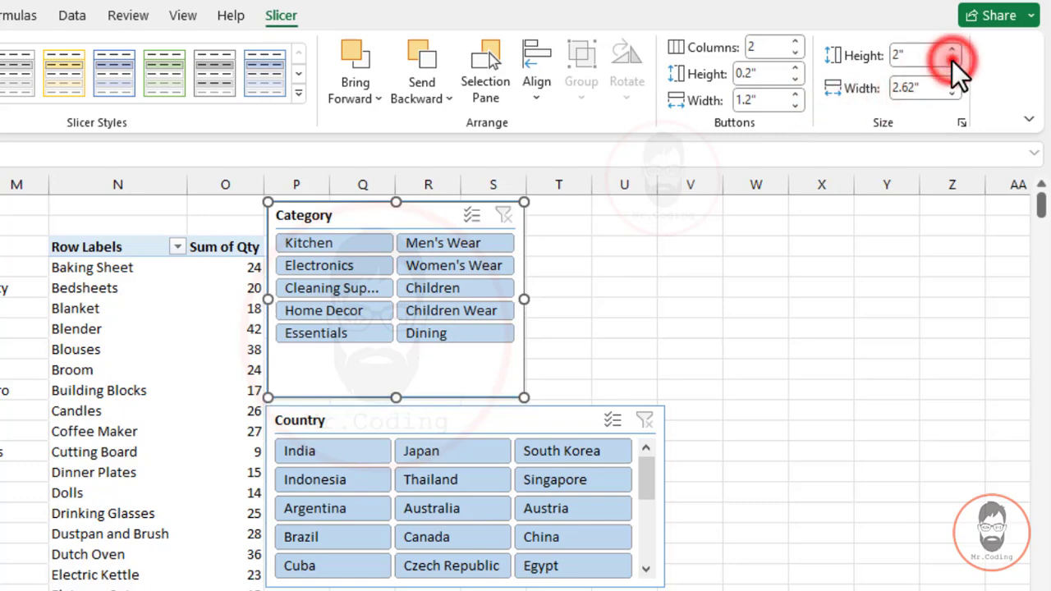
left_click(952, 60)
left_click(952, 60)
left_click(952, 60)
left_click(952, 59)
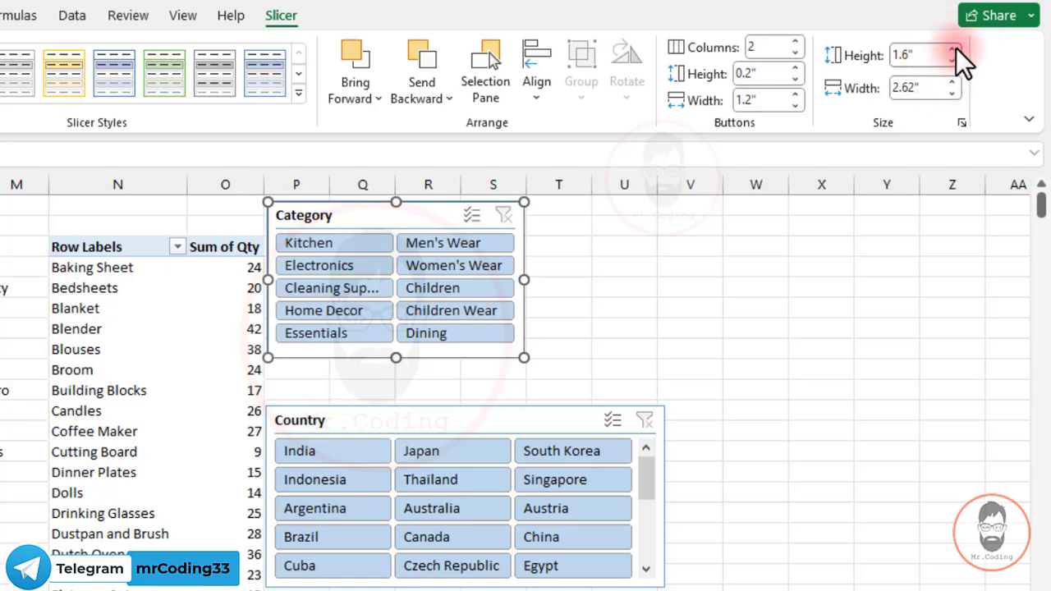
left_click(955, 50)
left_click(954, 50)
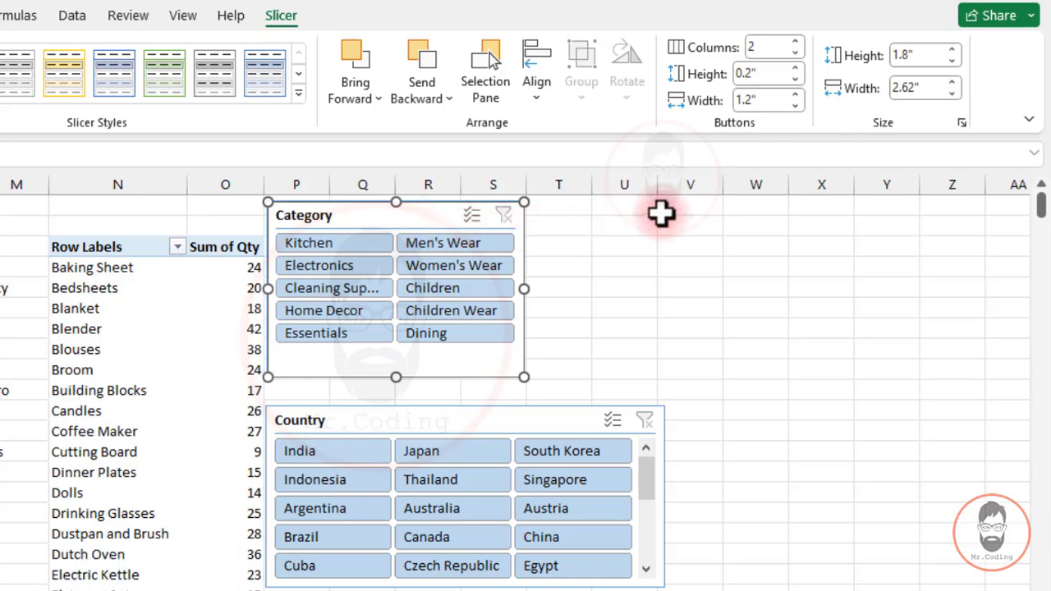
- Increase the overall width of the Category slicer to 3.1"
left_click(955, 83)
left_click(955, 83)
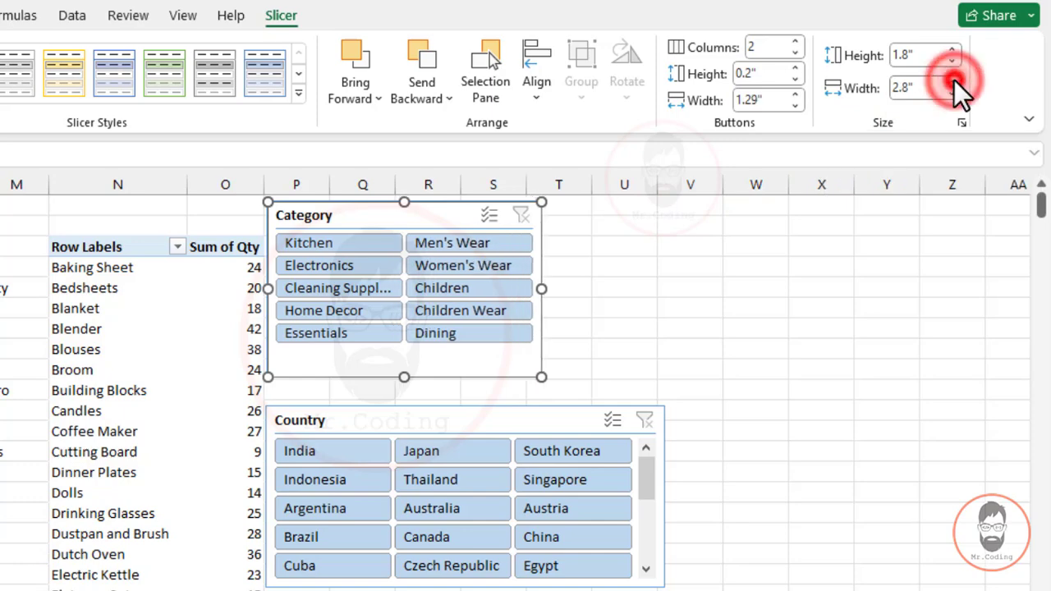
left_click(955, 83)
left_click(955, 83)
left_click(954, 83)
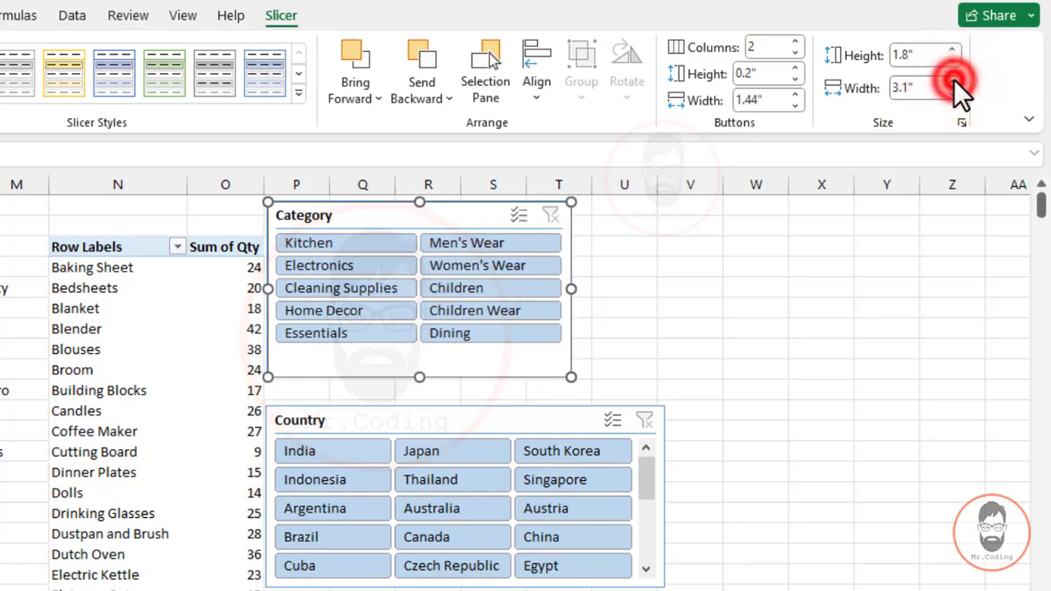
- Narrow the Category slicer, and resize it freehand to about 1.62" high by 3.32" wide, slightly away from the pivot table
left_click(956, 95)
left_click(956, 96)
left_click(956, 95)
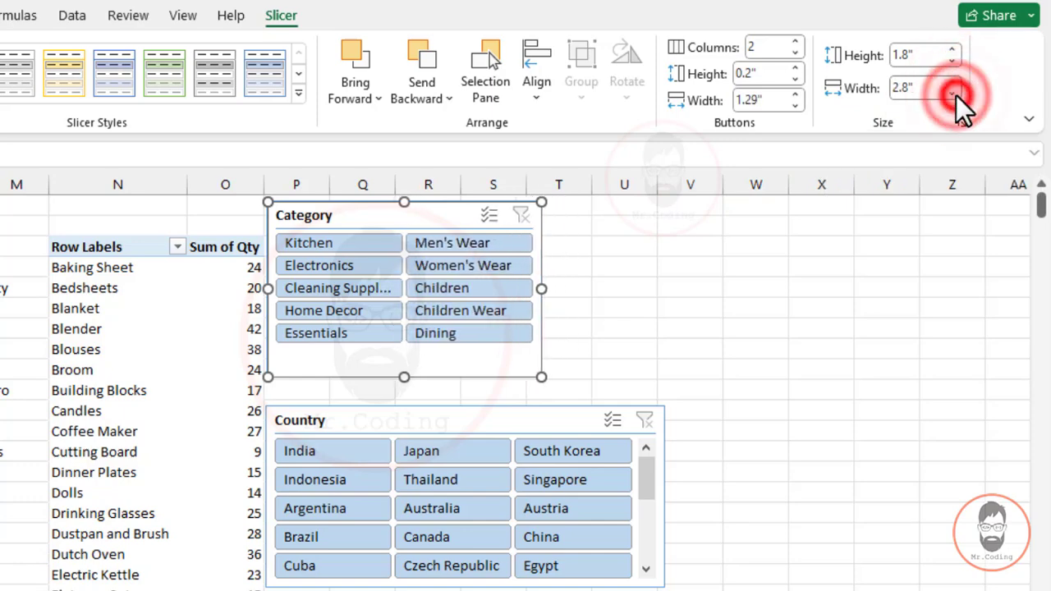
left_click(956, 95)
left_click(957, 95)
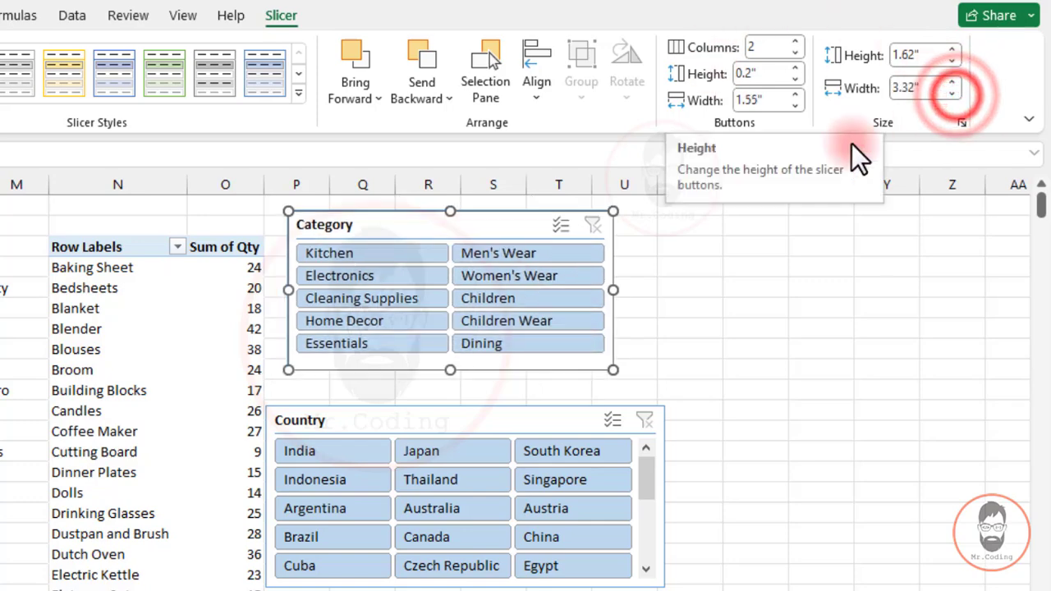
- Move the Category and Country slicers right to around columns U to Z, and select the Blanket cell in the pivot table
left_click_drag(496, 237, 864, 281)
left_click_drag(404, 425, 754, 431)
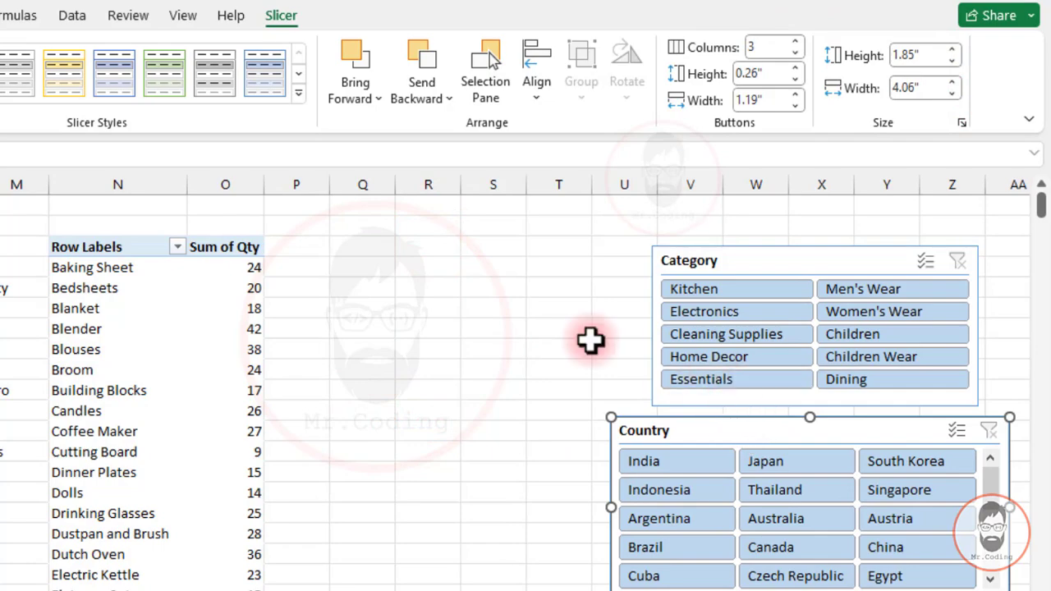
left_click(82, 310)
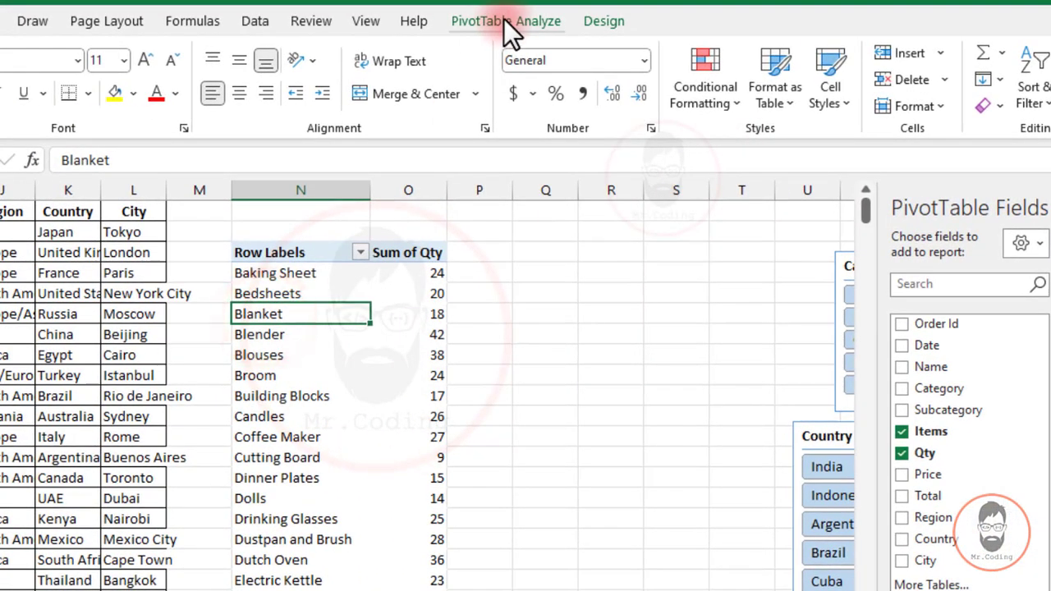
- Insert a timeline for the Date field and place it beside the pivot table, around columns P to U
left_click(505, 21)
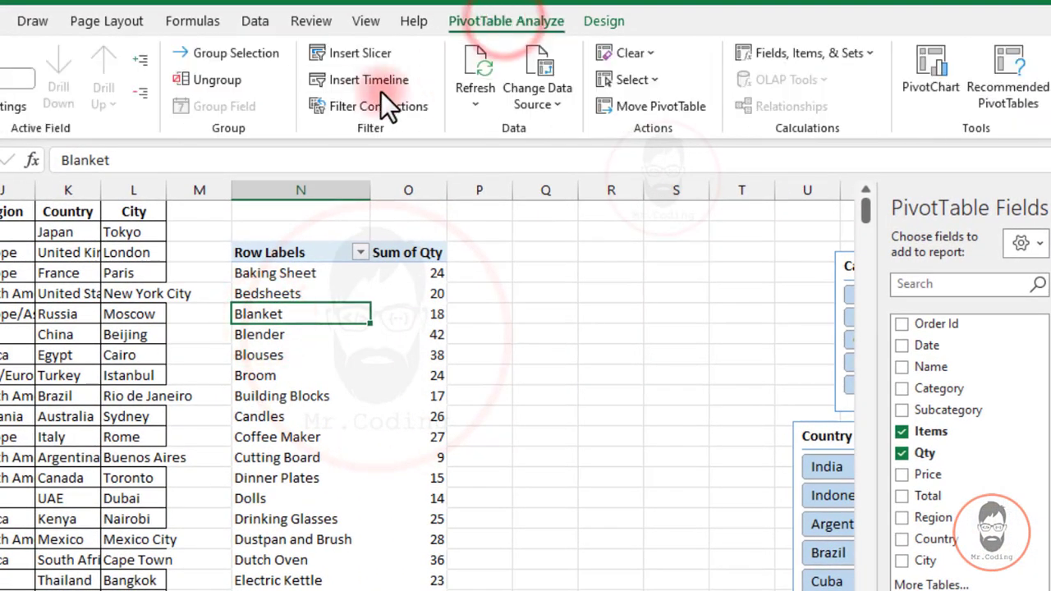
left_click(363, 81)
left_click(198, 209)
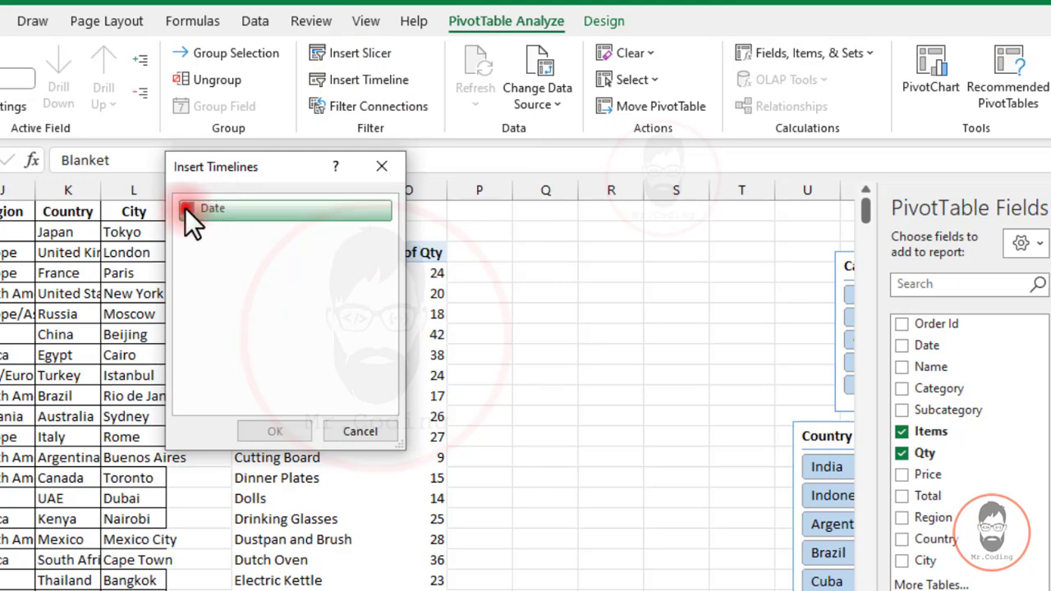
left_click(276, 430)
left_click_drag(322, 400, 596, 248)
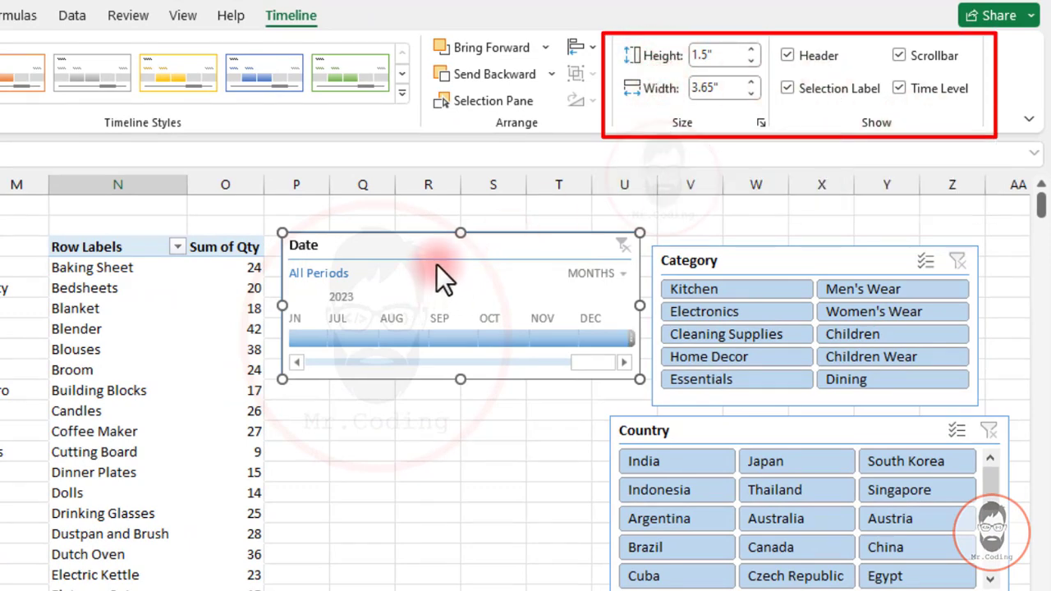
- Increase the height of the Date timeline in small increments
left_click(754, 51)
left_click(753, 51)
left_click(753, 51)
left_click(754, 51)
left_click(753, 51)
left_click(753, 51)
left_click(753, 50)
left_click(753, 49)
left_click(753, 50)
left_click(753, 50)
- Lower the height of the Date timeline to 1.6"
left_click(751, 61)
left_click(751, 61)
left_click(752, 60)
left_click(752, 60)
left_click(751, 61)
left_click(752, 60)
left_click(748, 62)
left_click(748, 63)
left_click(749, 62)
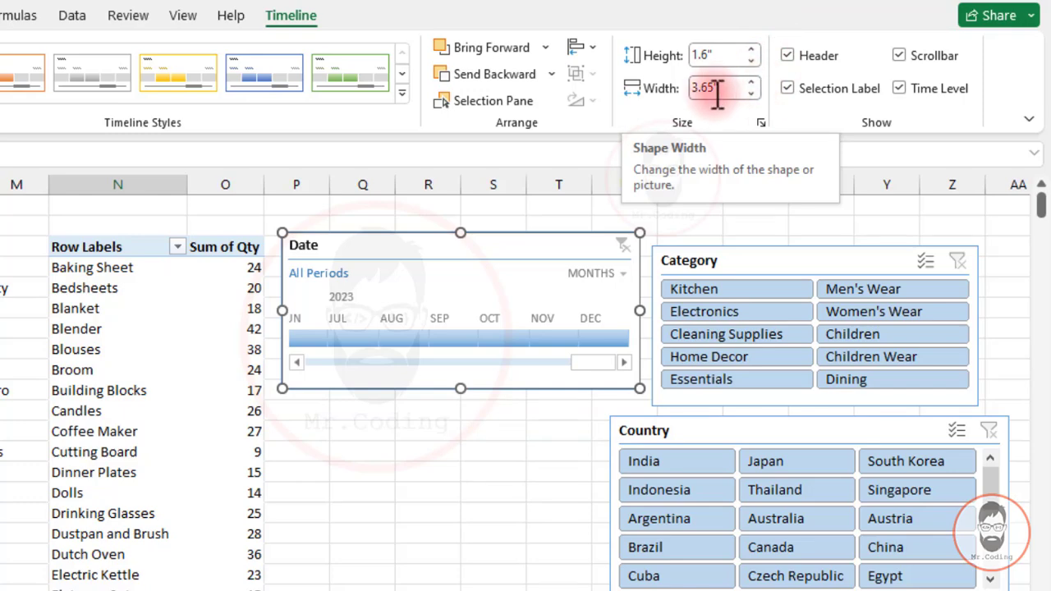
- Widen the Date timeline to 4.8"
left_click(751, 83)
left_click(751, 80)
left_click(750, 78)
left_click(750, 79)
left_click(750, 79)
left_click(750, 79)
left_click(750, 79)
left_click(750, 79)
left_click(750, 79)
left_click(750, 79)
left_click(750, 78)
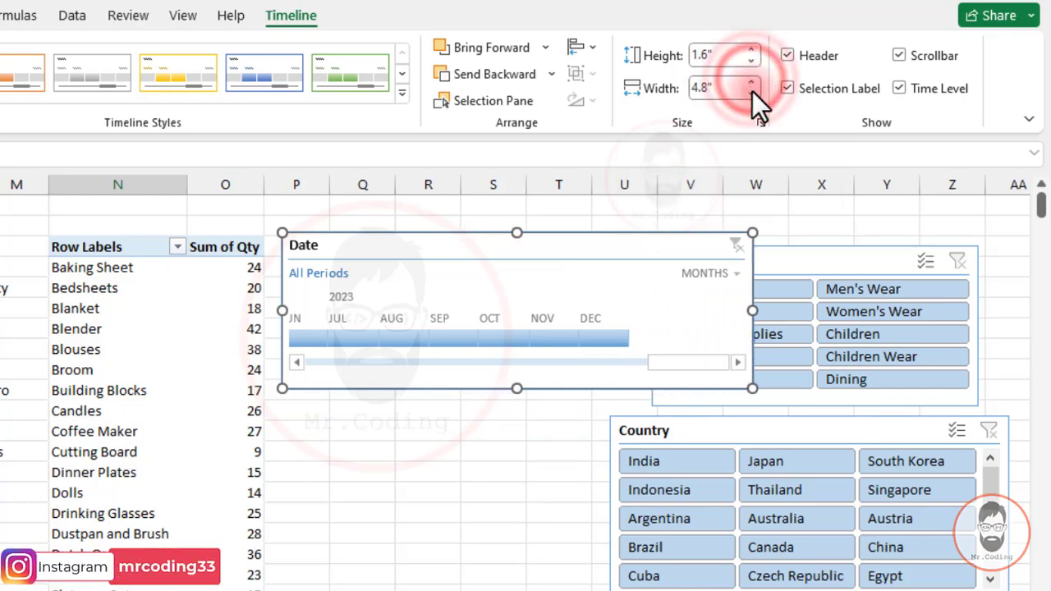
- Narrow the Date timeline to a width of 3.7"
left_click(753, 91)
left_click(752, 91)
left_click(752, 91)
left_click(752, 91)
left_click(753, 92)
left_click(753, 92)
left_click(753, 92)
left_click(752, 91)
left_click(752, 92)
left_click(753, 91)
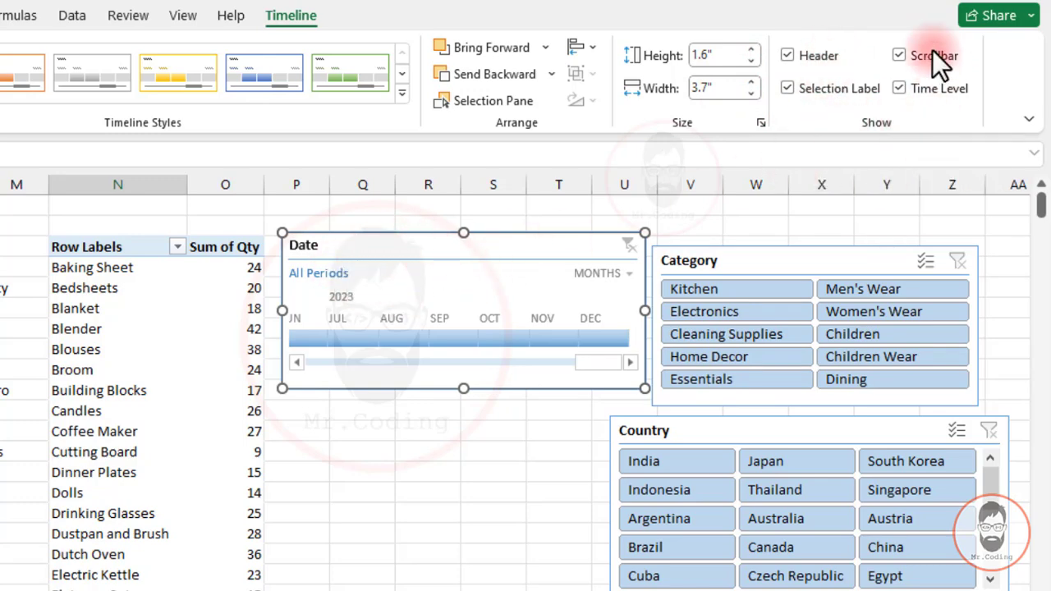
- Move the Date timeline right to around columns R to W, and hide its header and selection label
left_click_drag(460, 265, 484, 239)
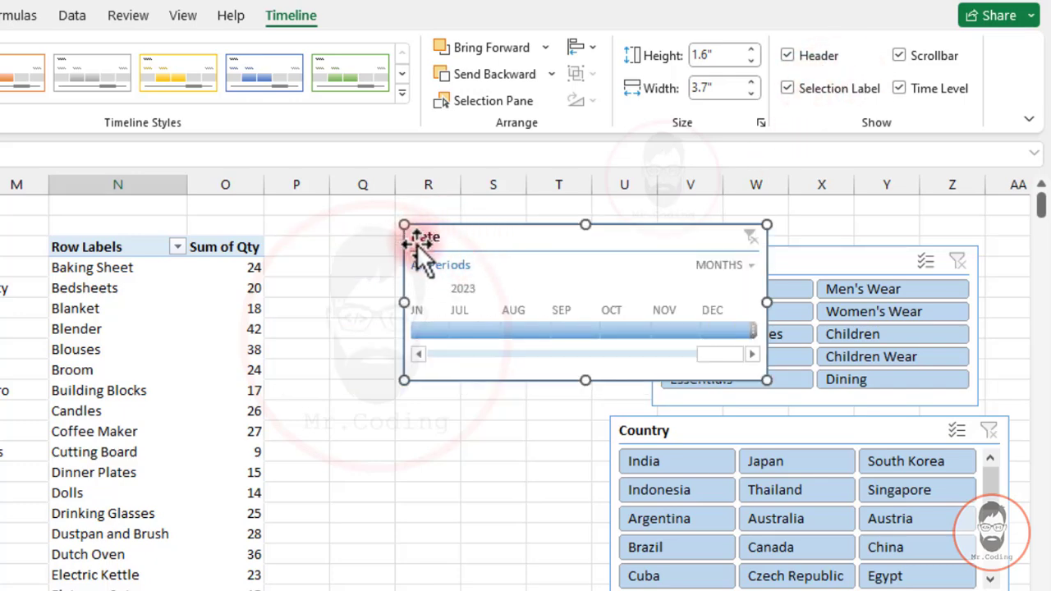
left_click(790, 58)
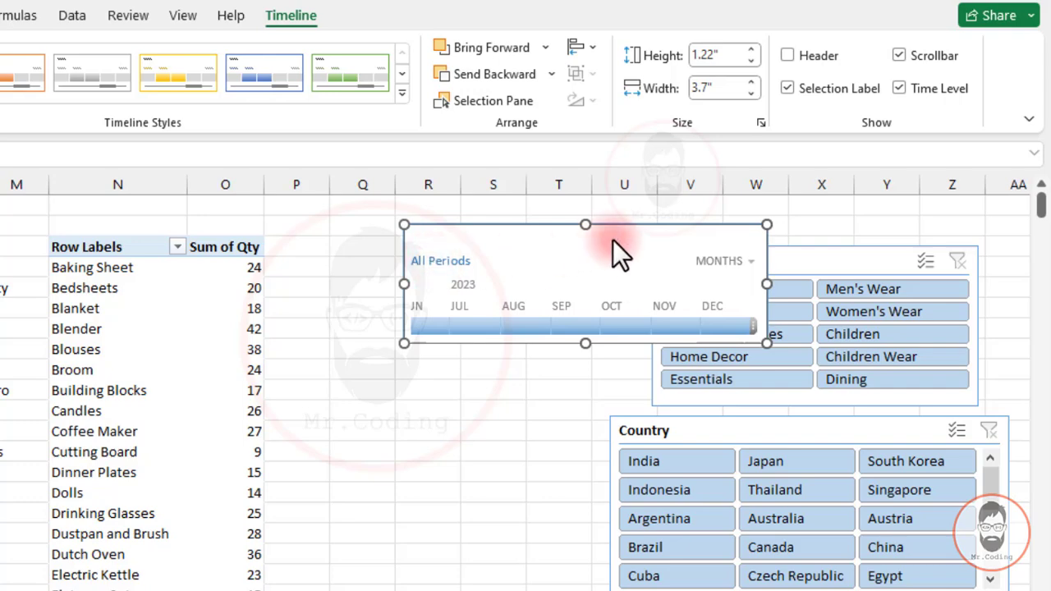
left_click(786, 91)
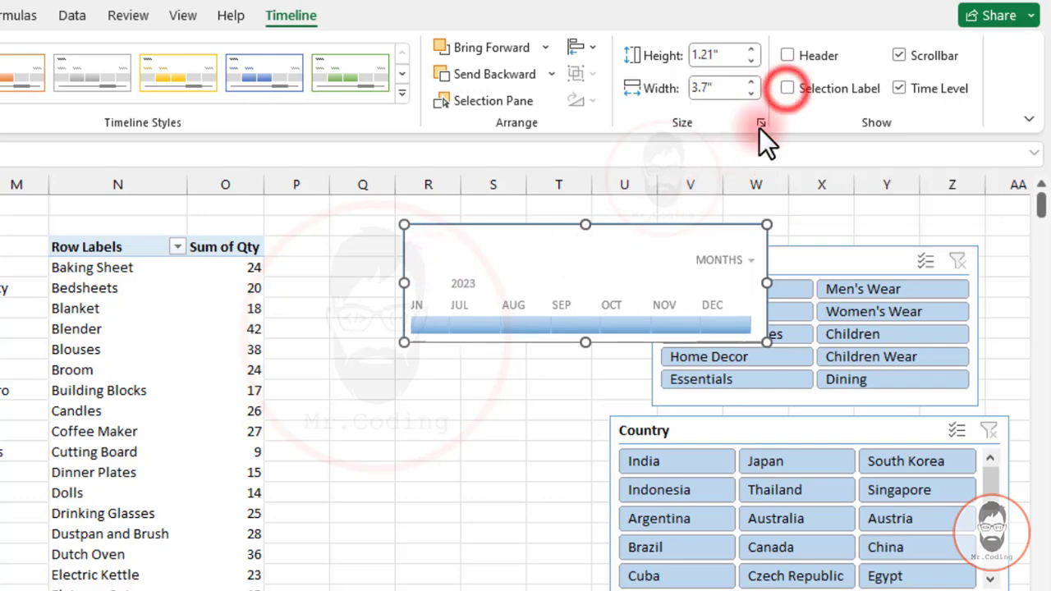
- Turn the selection label and the header of the Date timeline back on
scroll(483, 261, "up", 5)
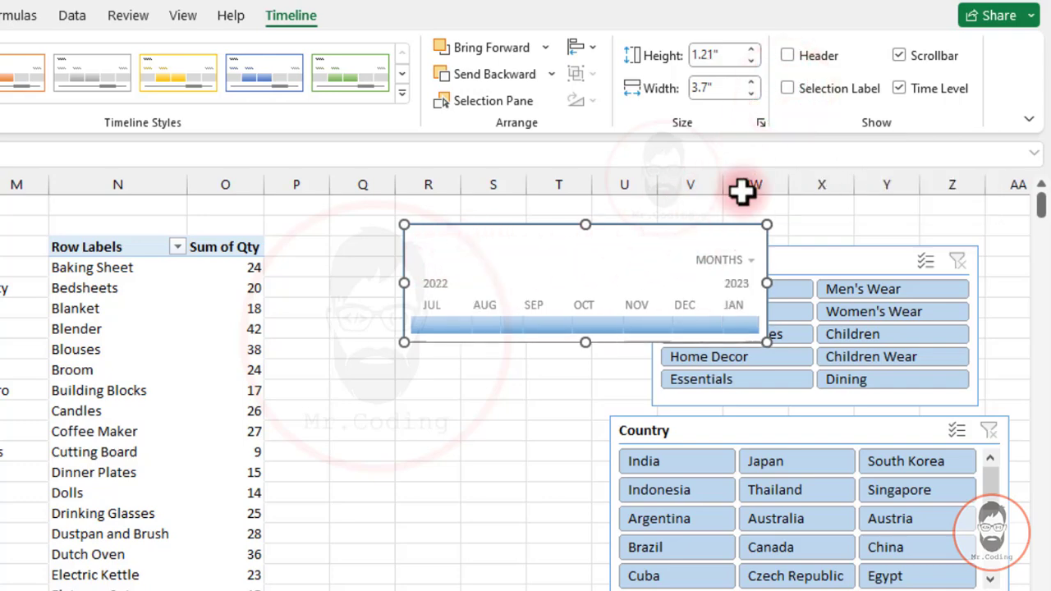
left_click(819, 90)
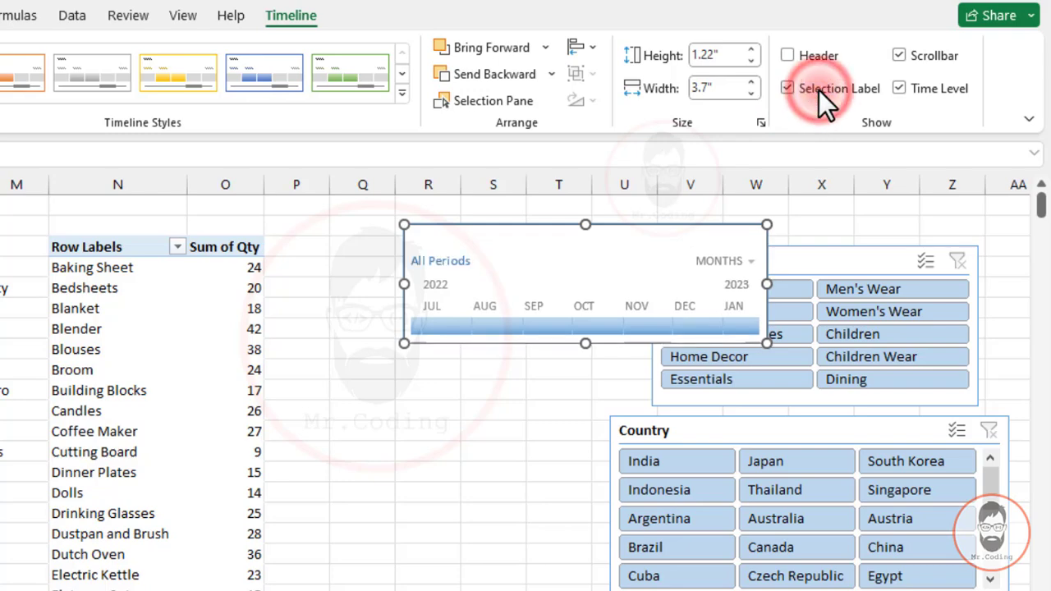
left_click(812, 52)
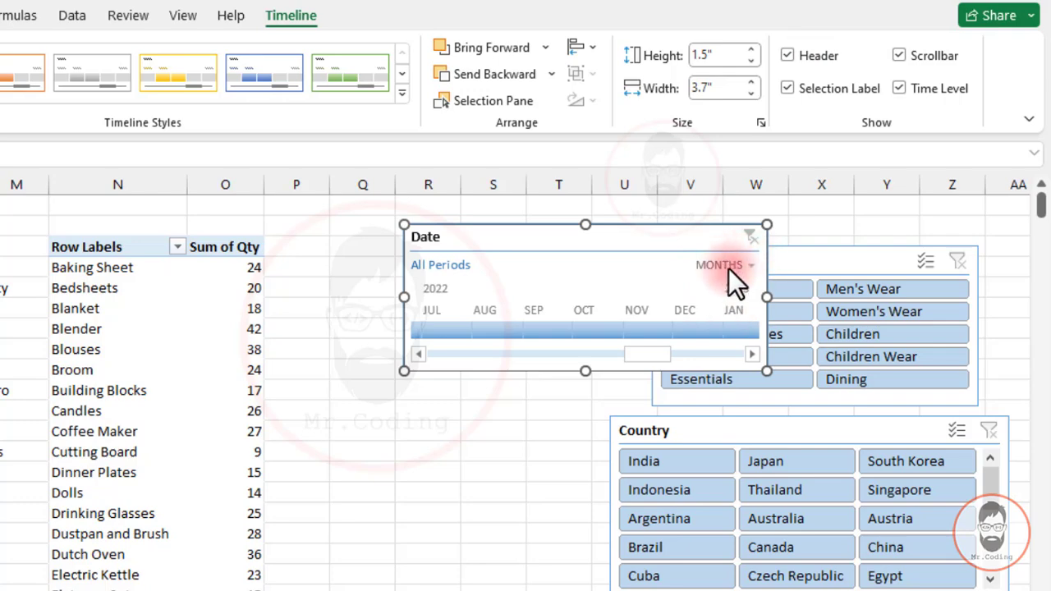
- Switch the Date timeline's time level to years, and change it to quarters
scroll(744, 267, "up", 10)
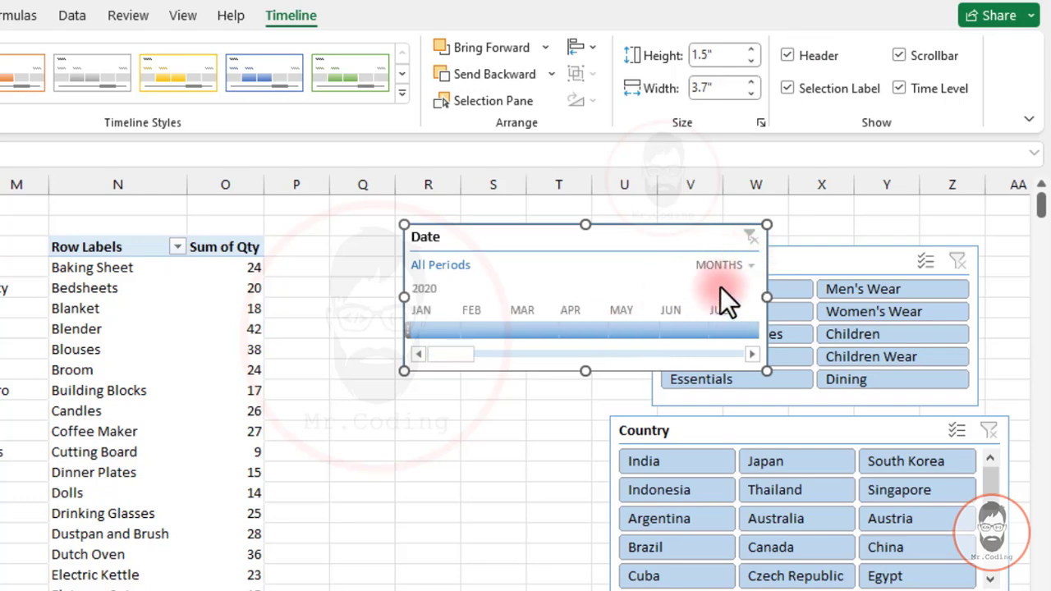
left_click(736, 265)
left_click(737, 299)
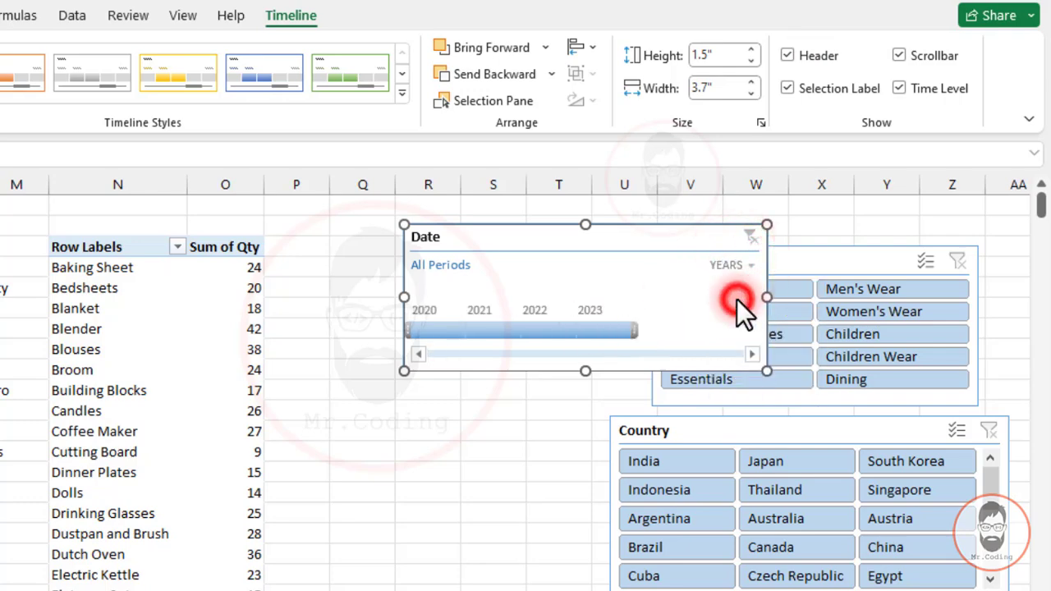
left_click(738, 265)
left_click(744, 320)
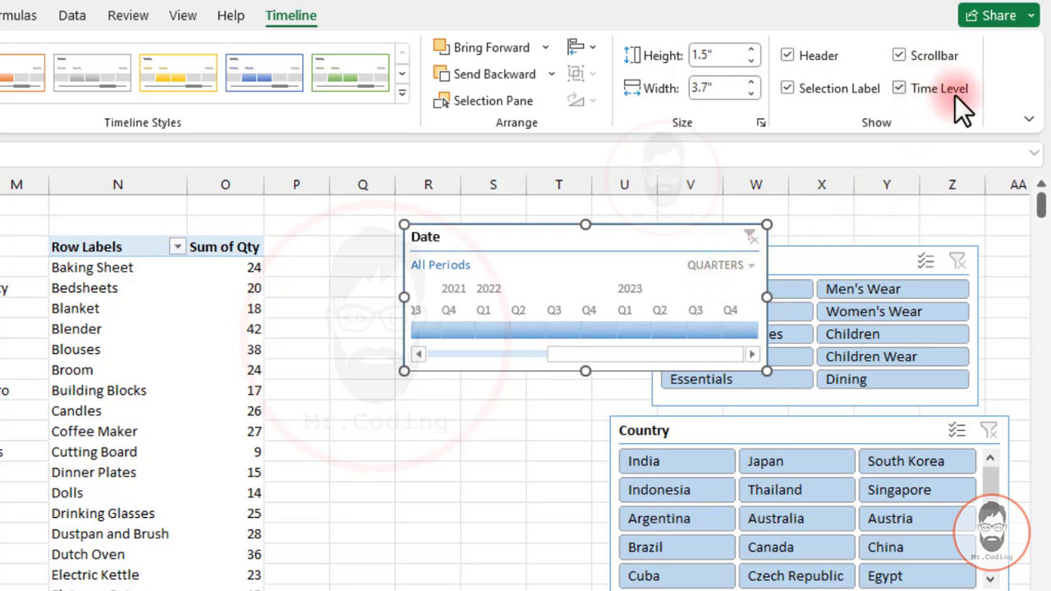
- Hide the time level and scrollbar of the Date timeline, and step back and forth through its periods
left_click(901, 89)
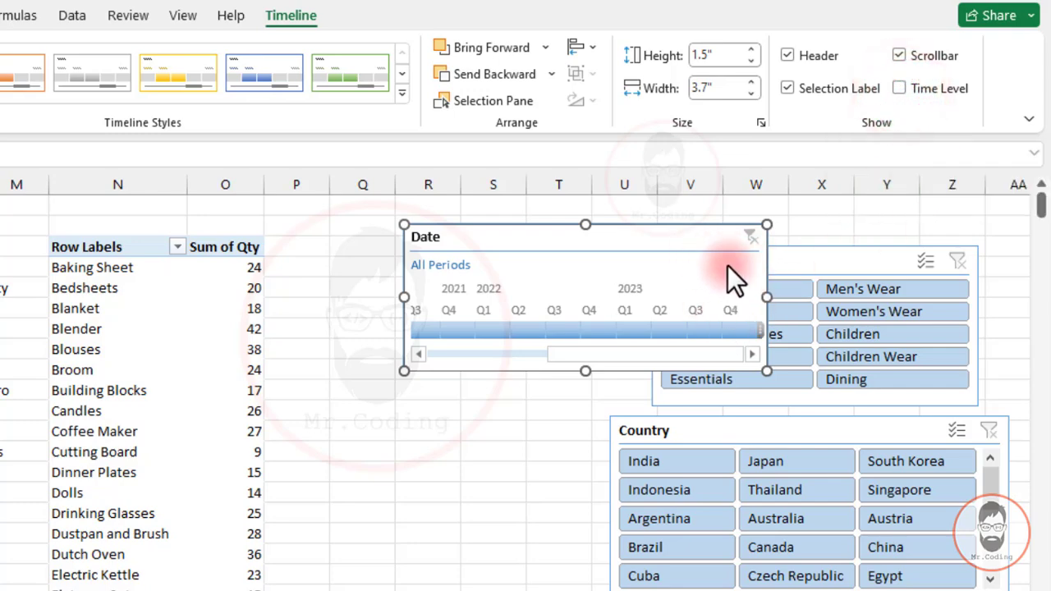
left_click_drag(712, 351, 670, 355)
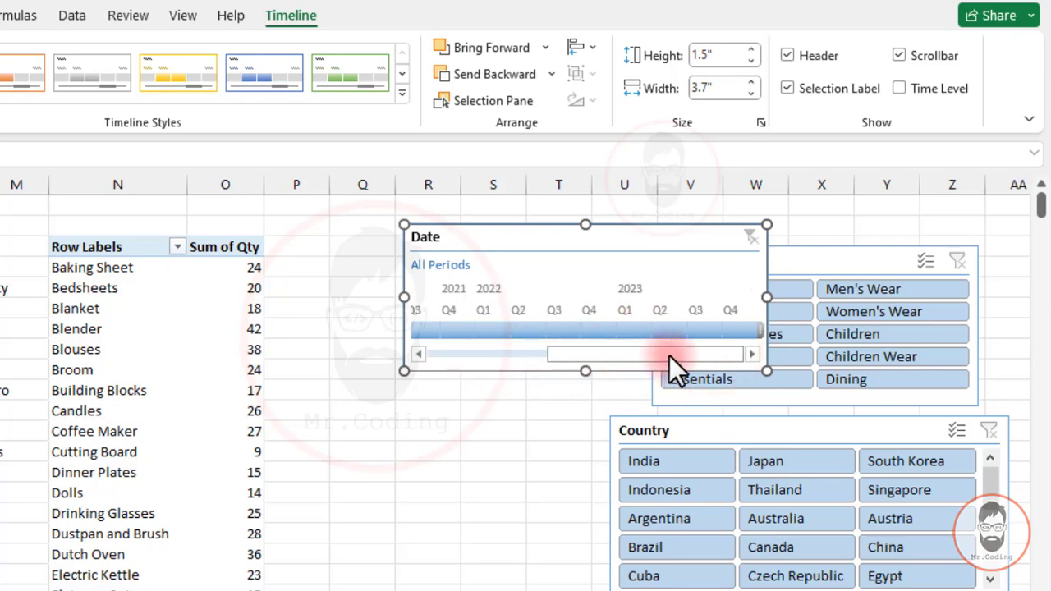
left_click(900, 55)
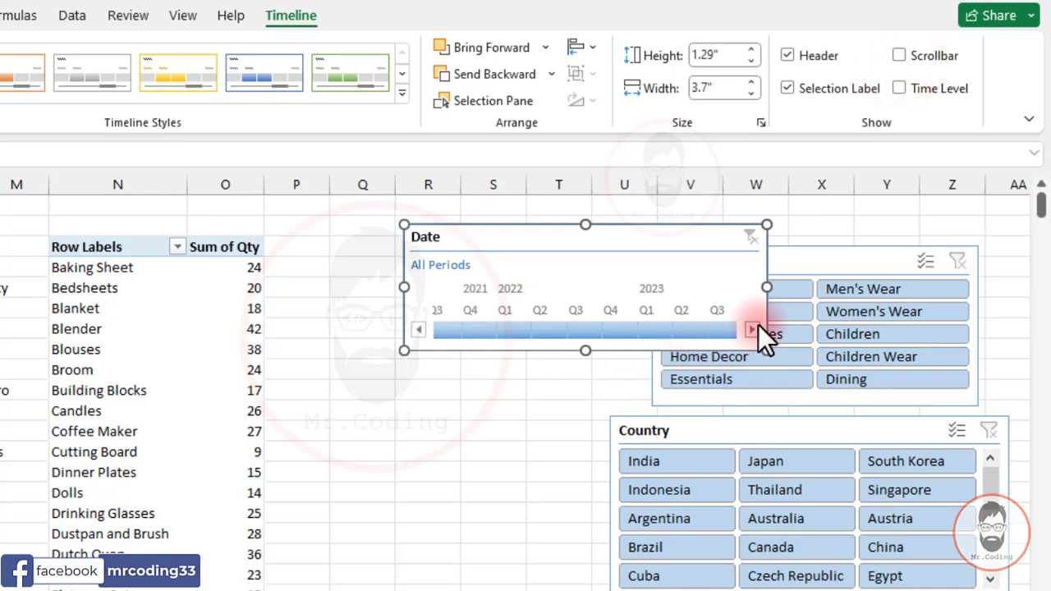
left_click(752, 329)
left_click(419, 329)
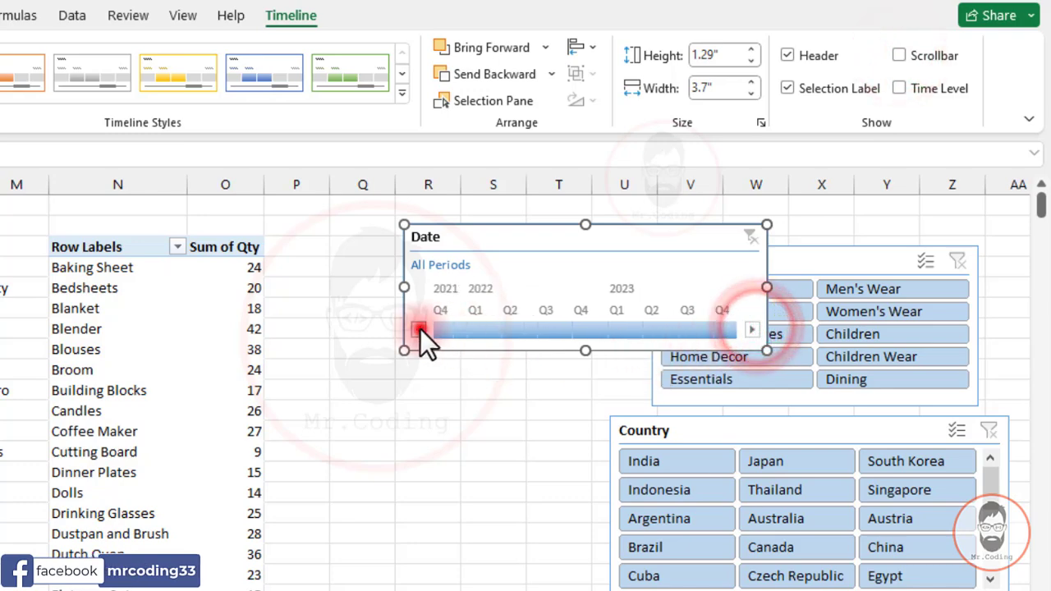
left_click(751, 330)
left_click(752, 332)
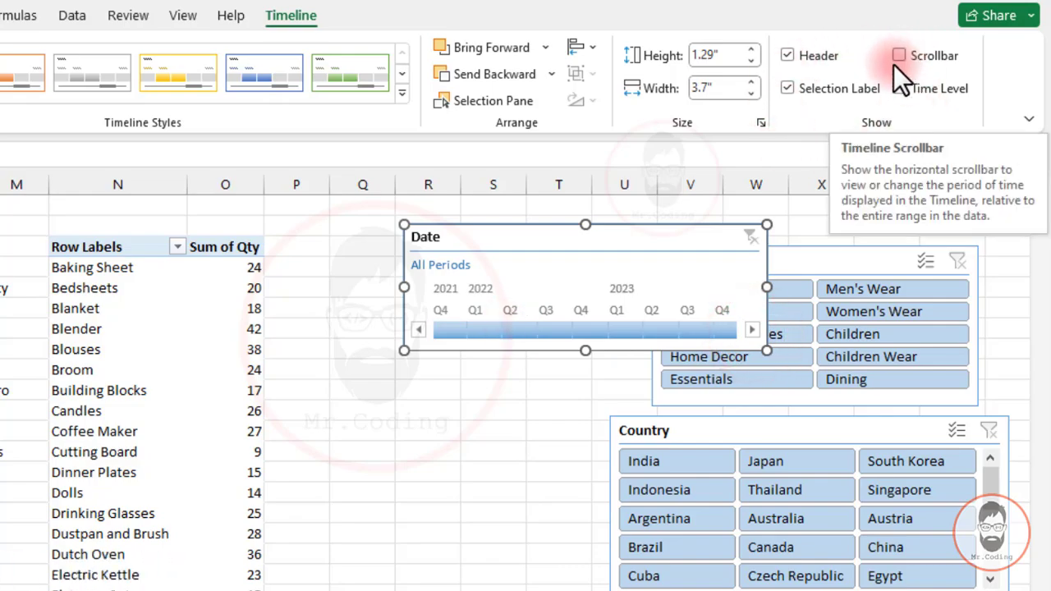
- Move the Date timeline back beside the pivot table, and delete it
left_click_drag(703, 243, 584, 280)
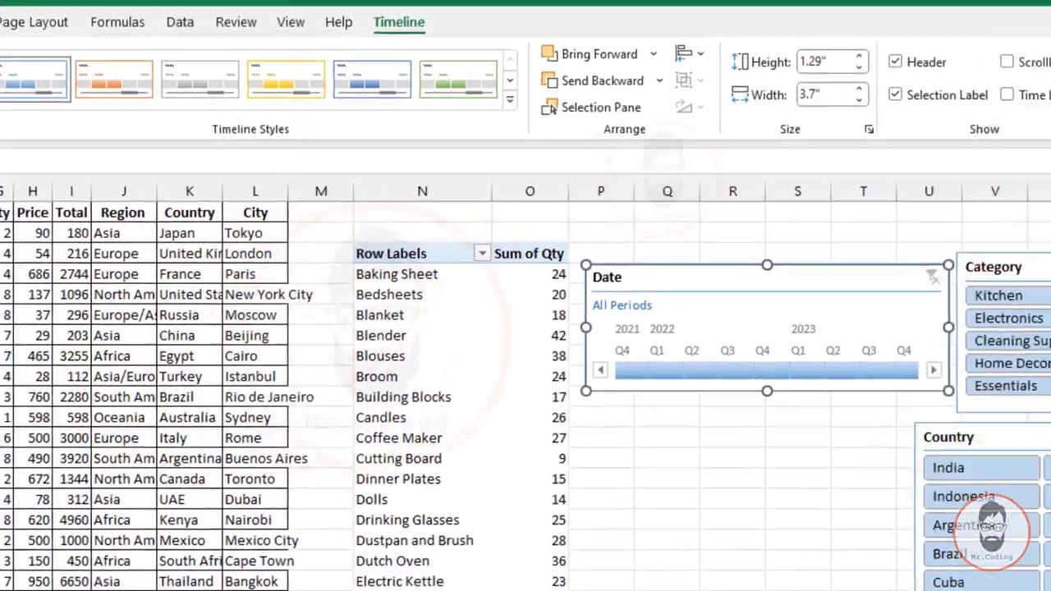
scroll(526, 395, "right", 1)
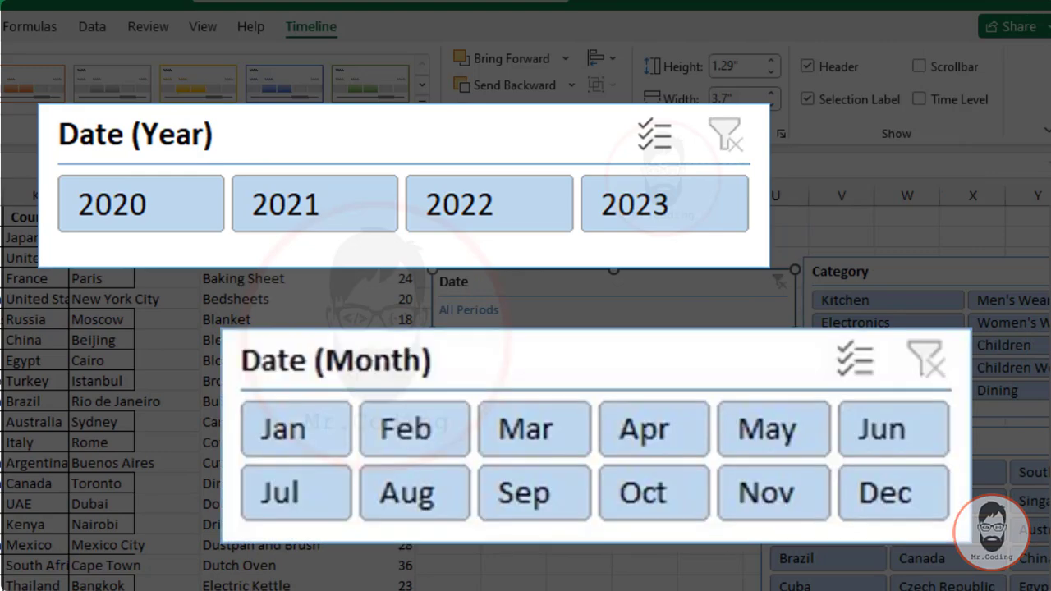
scroll(525, 370, "right", 2)
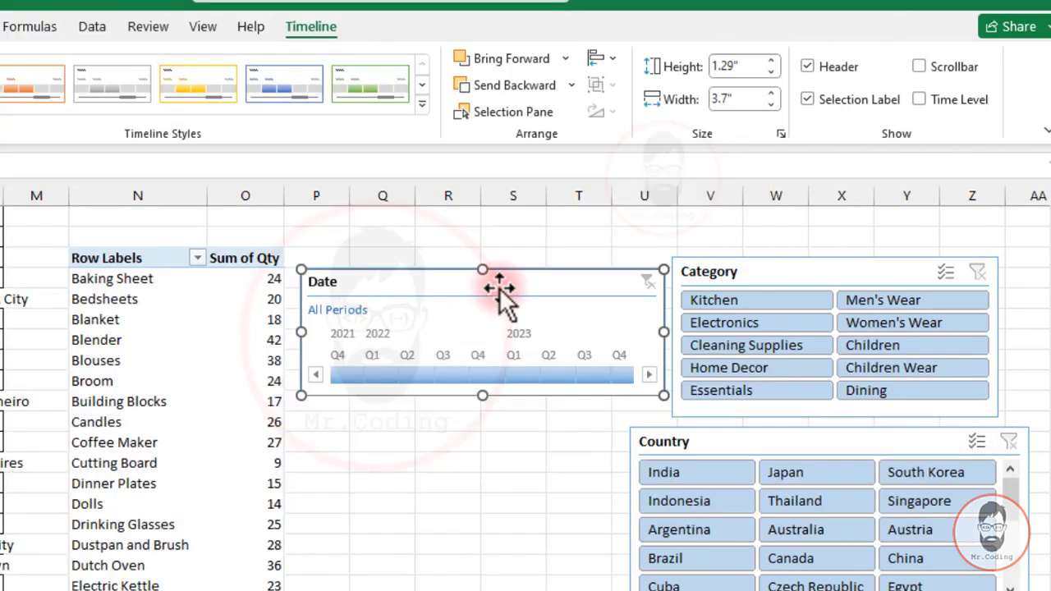
left_click_drag(499, 287, 513, 254)
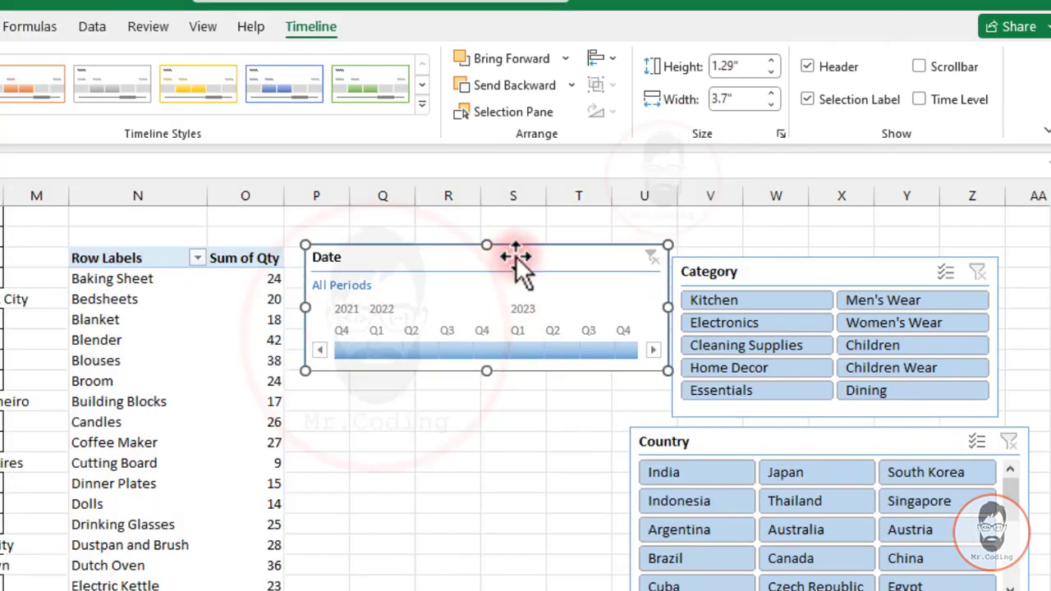
key("Delete")
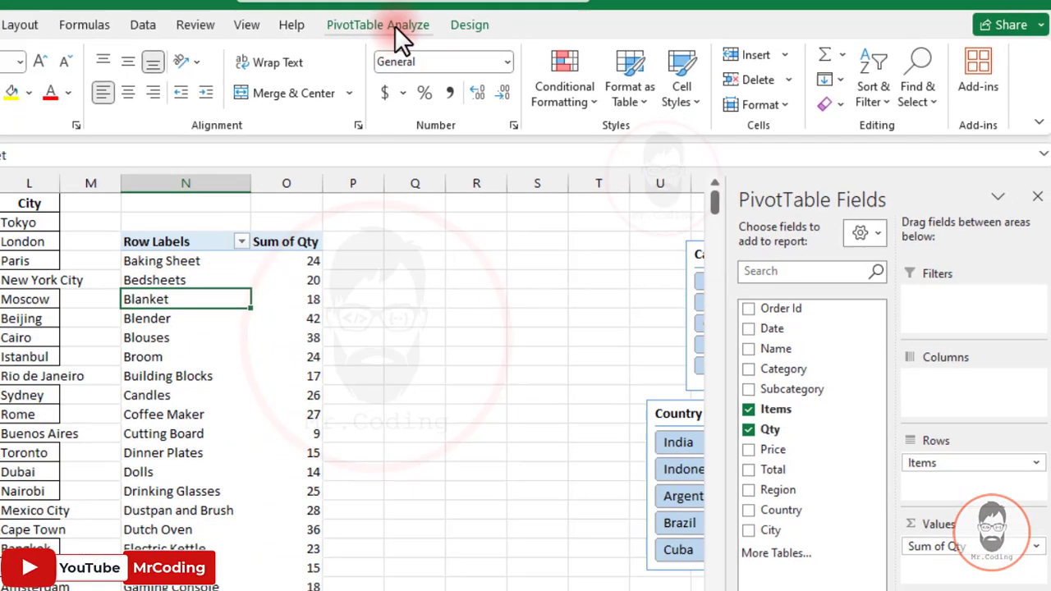
- Insert a slicer for the pivot table's Date field
left_click(343, 26)
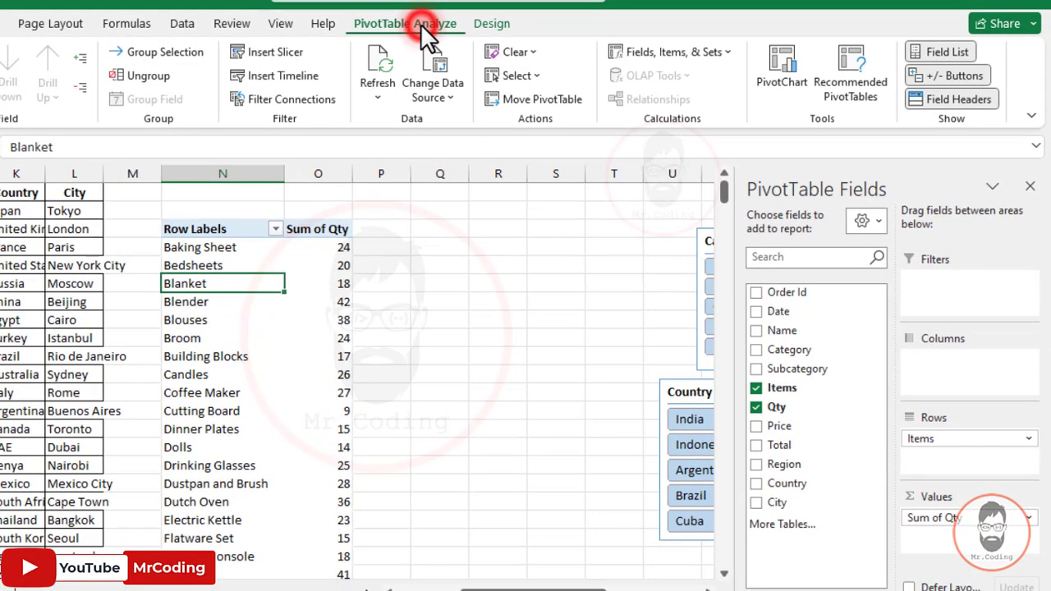
left_click(291, 52)
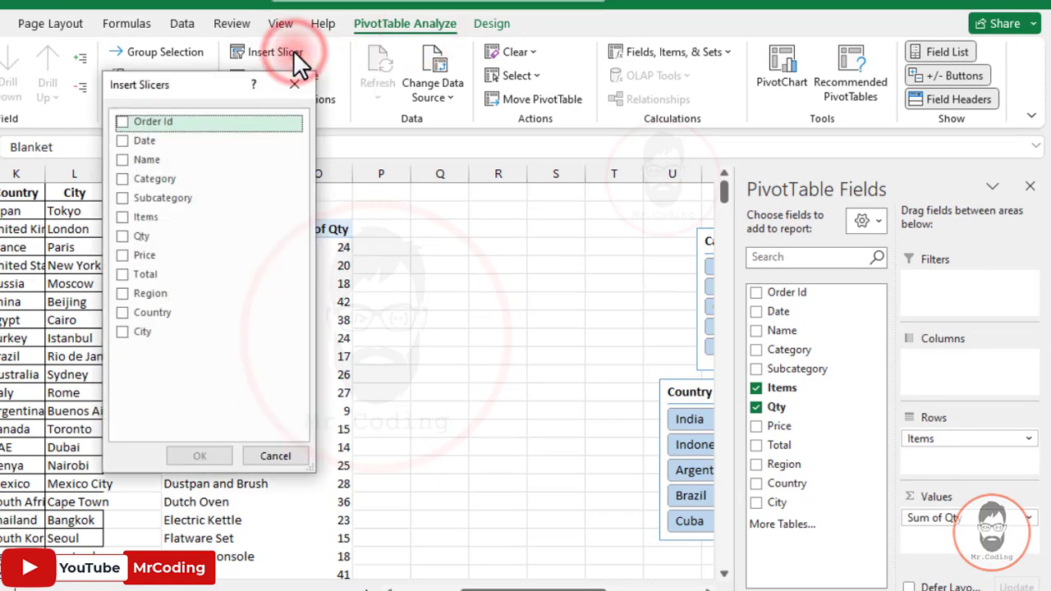
left_click_drag(174, 88, 426, 83)
left_click(369, 134)
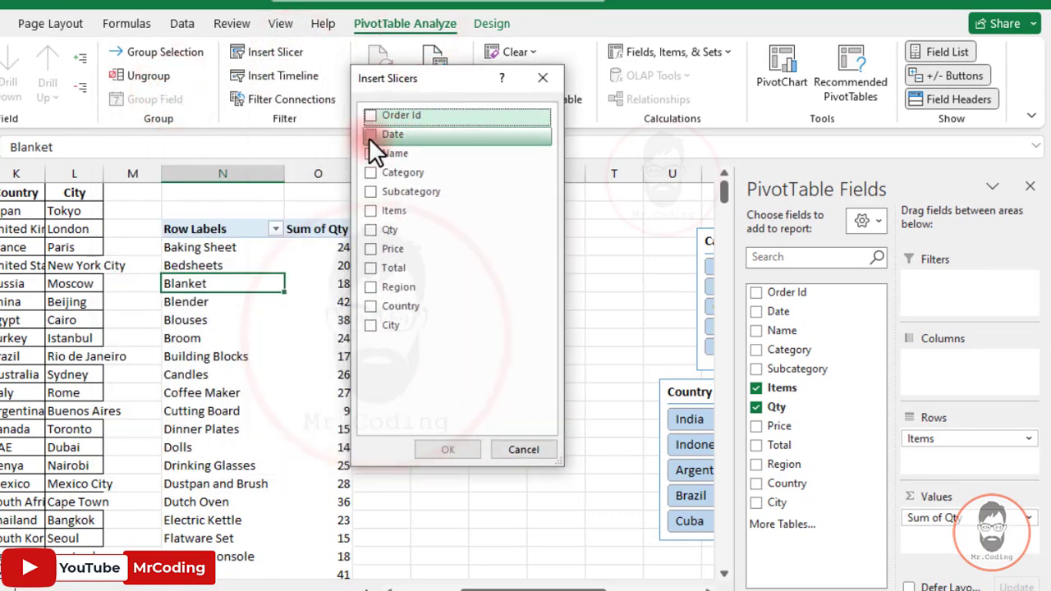
left_click(371, 135)
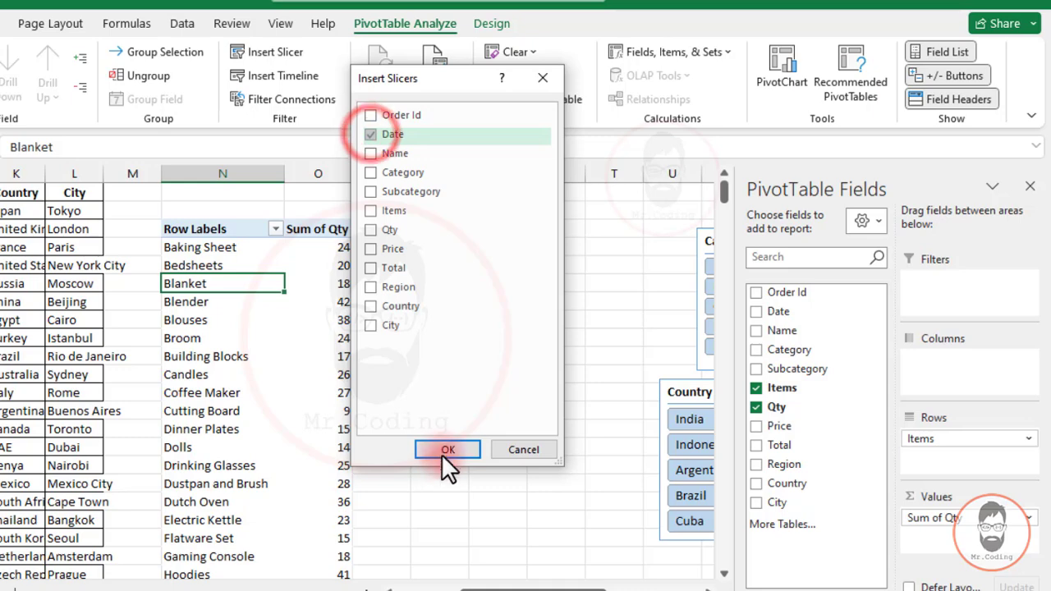
left_click(441, 450)
- Place the Date slicer around columns P to S, look through its entries, and delete it
left_click_drag(298, 293, 469, 216)
mouse_move(546, 251)
left_mouse_down()
mouse_move(534, 391)
mouse_move(539, 240)
left_mouse_up()
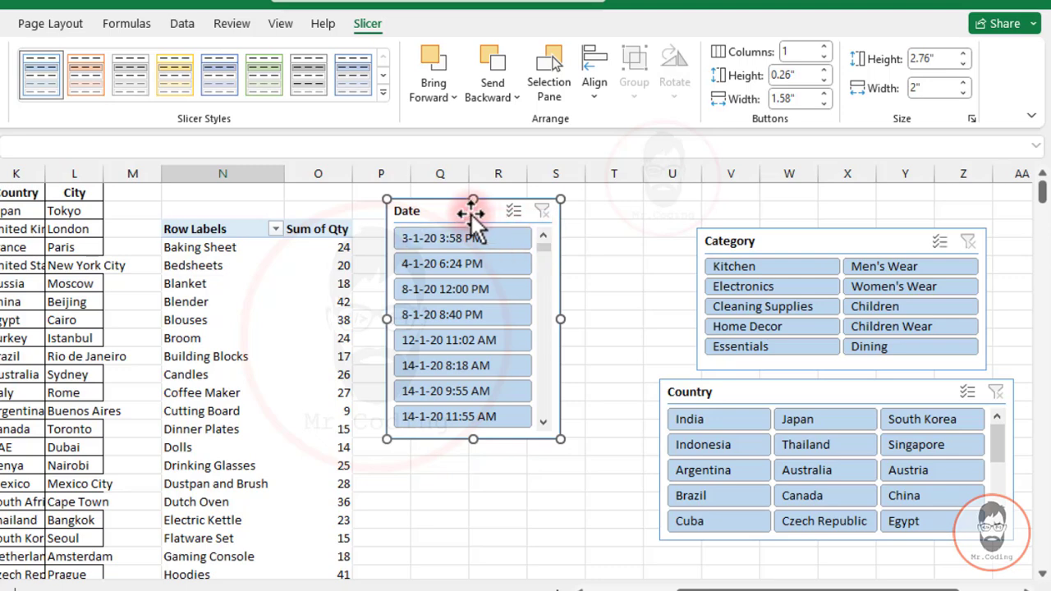
key("Delete")
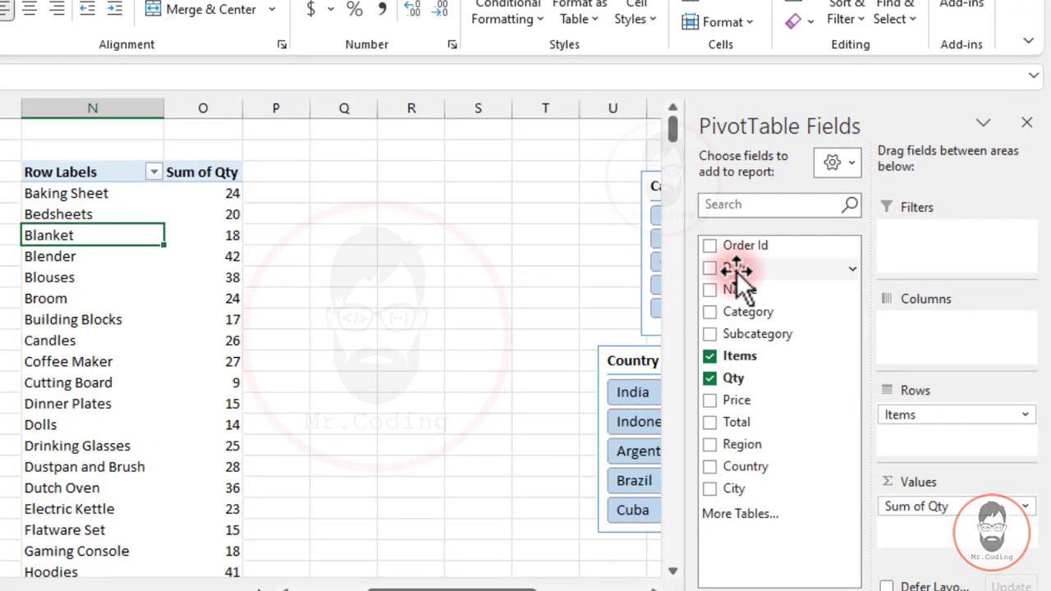
- Add the Date field to the pivot table's columns, and look through the date fields in the Columns area and field list
left_click_drag(727, 267, 918, 372)
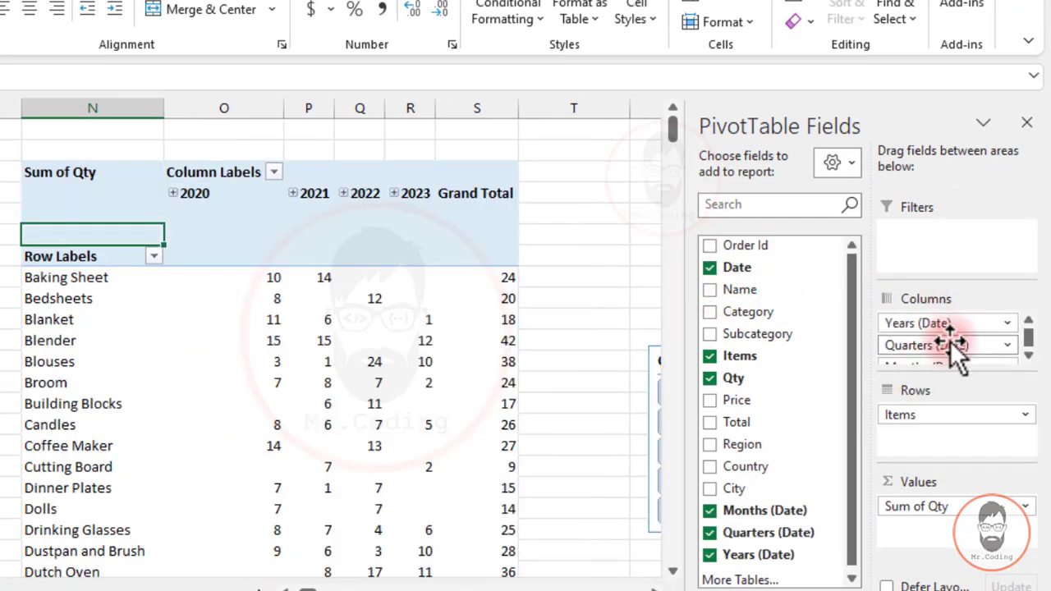
left_click(1030, 359)
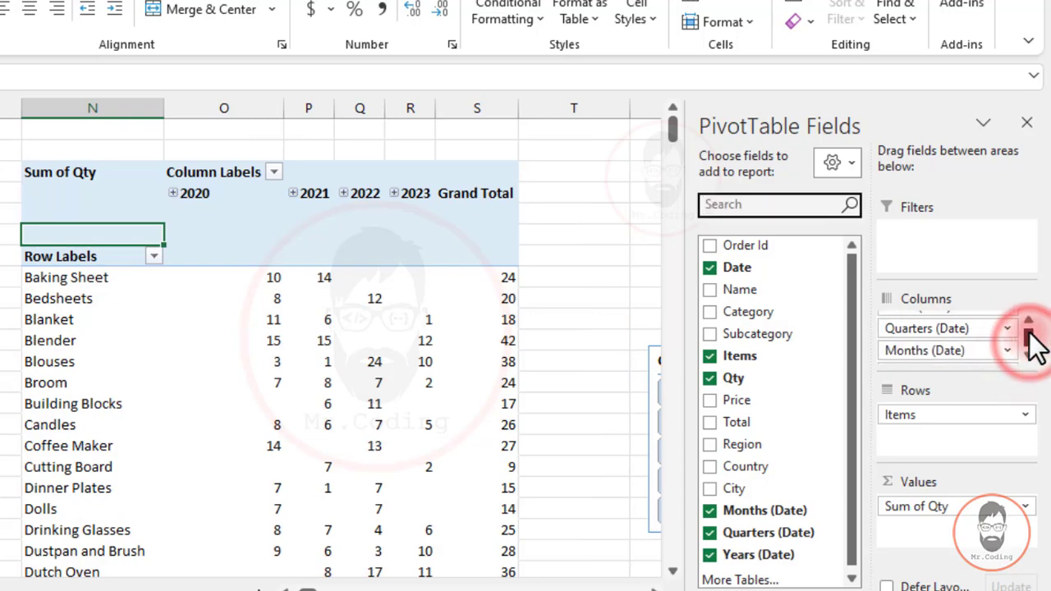
left_click(1028, 322)
left_click(1030, 355)
left_click(1029, 322)
left_click(1028, 355)
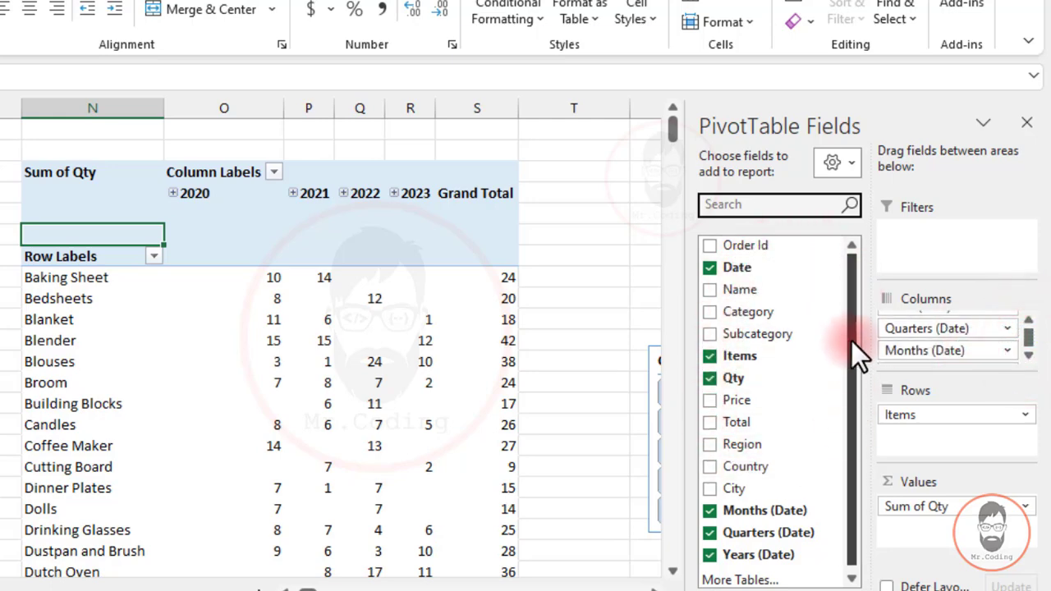
left_click_drag(853, 306, 853, 353)
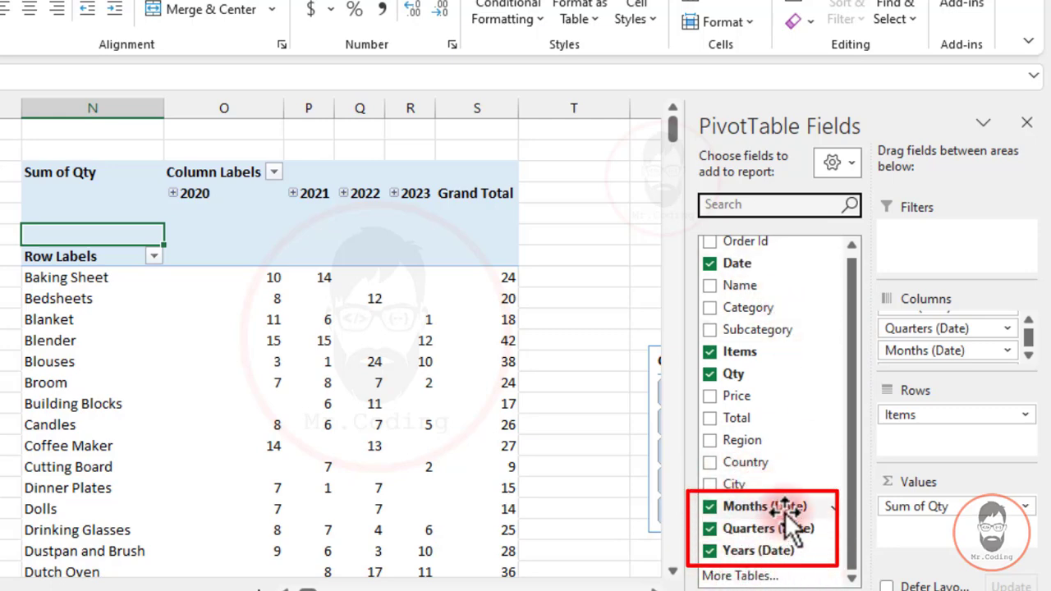
- Remove the Years, Quarters and Months date fields and the Date field from the pivot table's Columns area
left_click_drag(781, 516, 678, 308)
left_click_drag(924, 333, 672, 327)
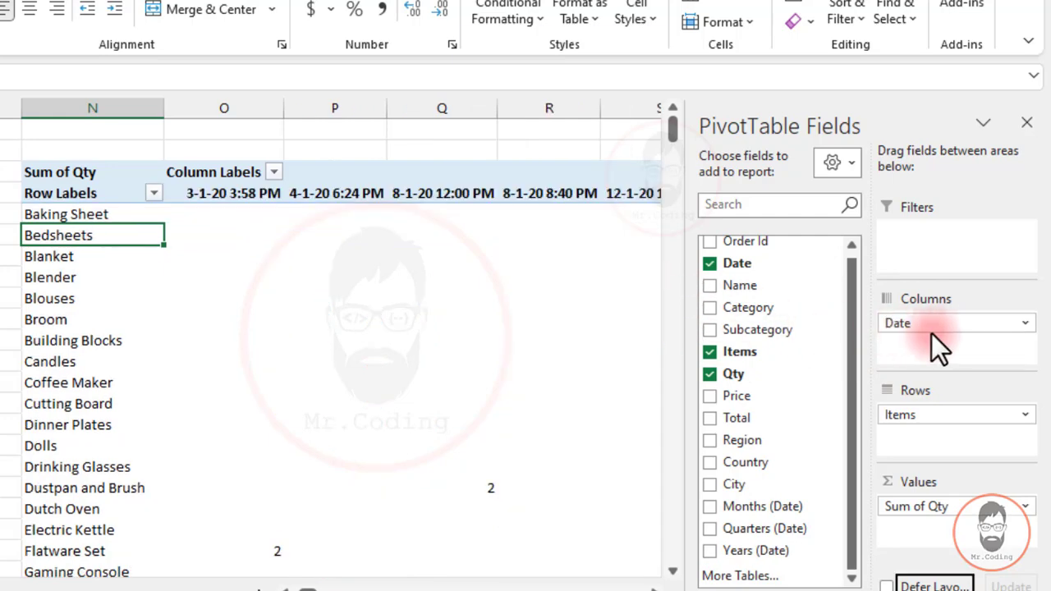
left_click_drag(937, 325, 633, 328)
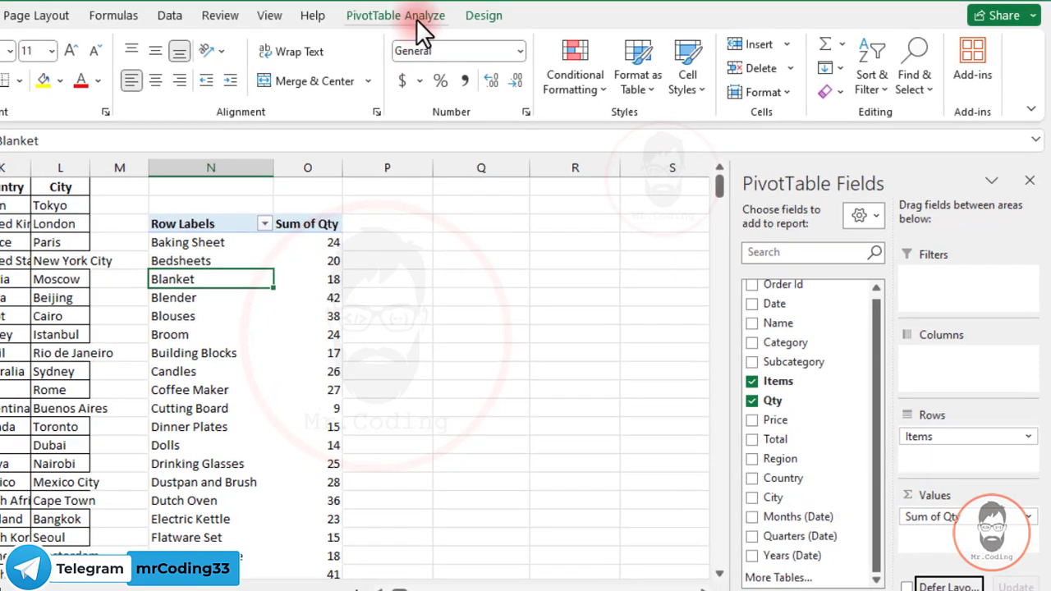
- Insert a slicer for the pivot table's Years (Date) field
left_click(416, 19)
left_click(280, 43)
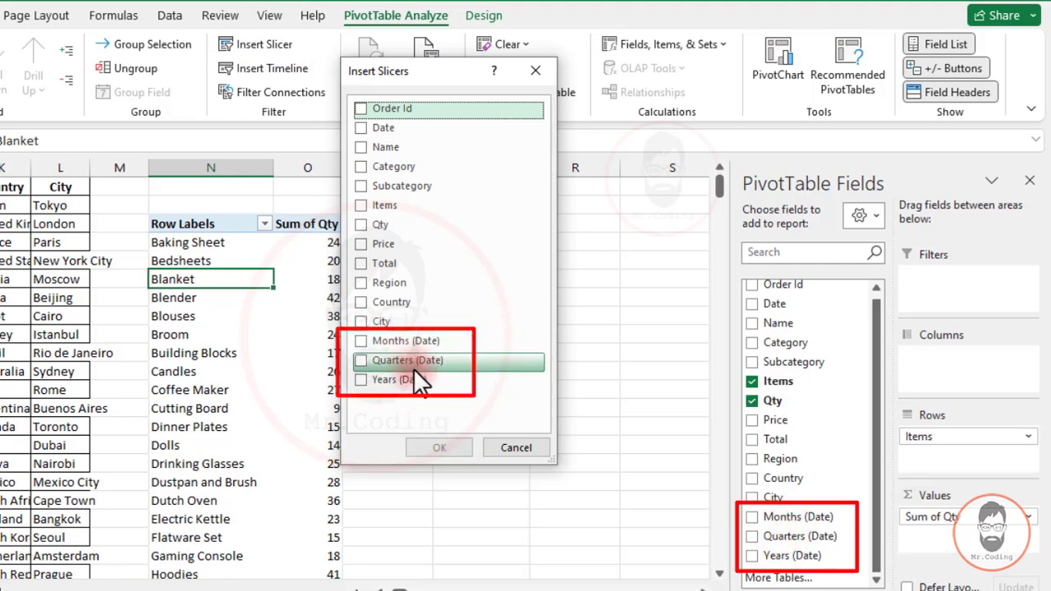
left_click(367, 380)
left_click(426, 448)
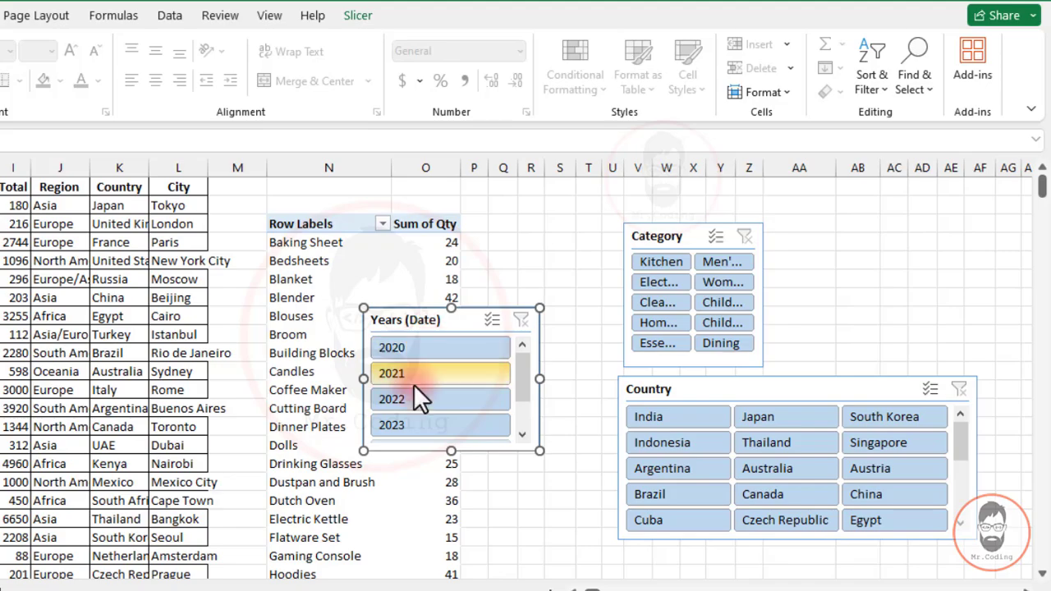
- Arrange the Years (Date) slicer's buttons in 4 columns
left_click(365, 311)
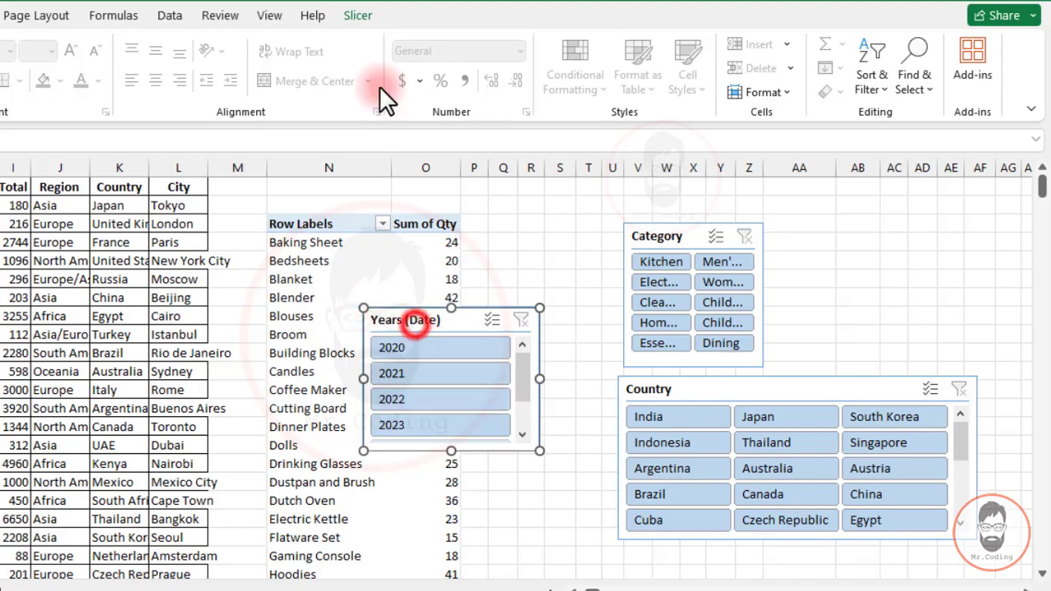
left_click(358, 15)
left_click(824, 37)
left_click(824, 38)
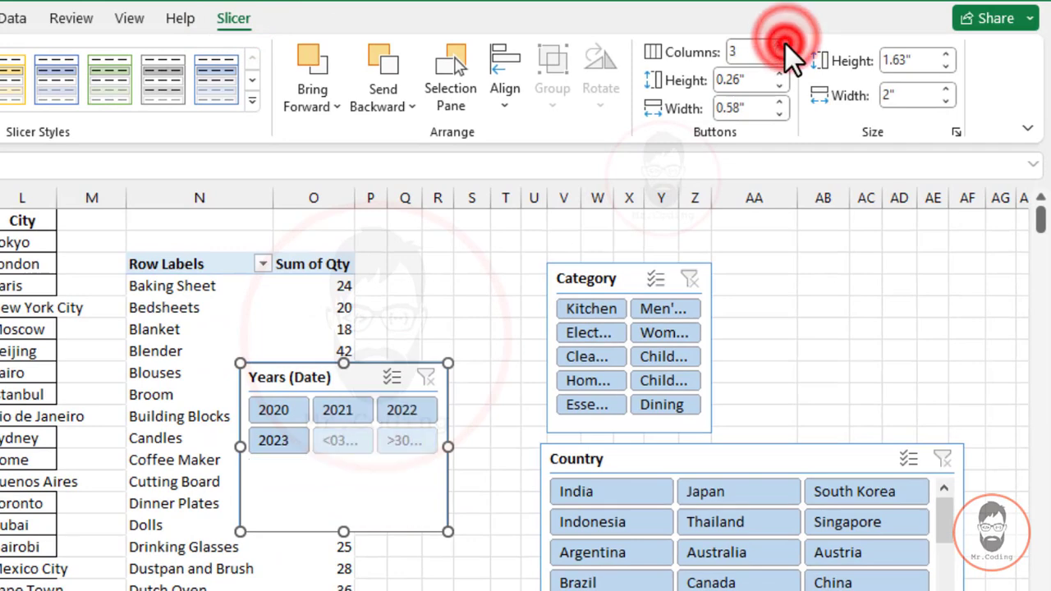
left_click(780, 46)
- Resize the Years (Date) slicer to one row of buttons beside the pivot table, and shift the Category and Country slicers to make room
left_click_drag(448, 532, 441, 525)
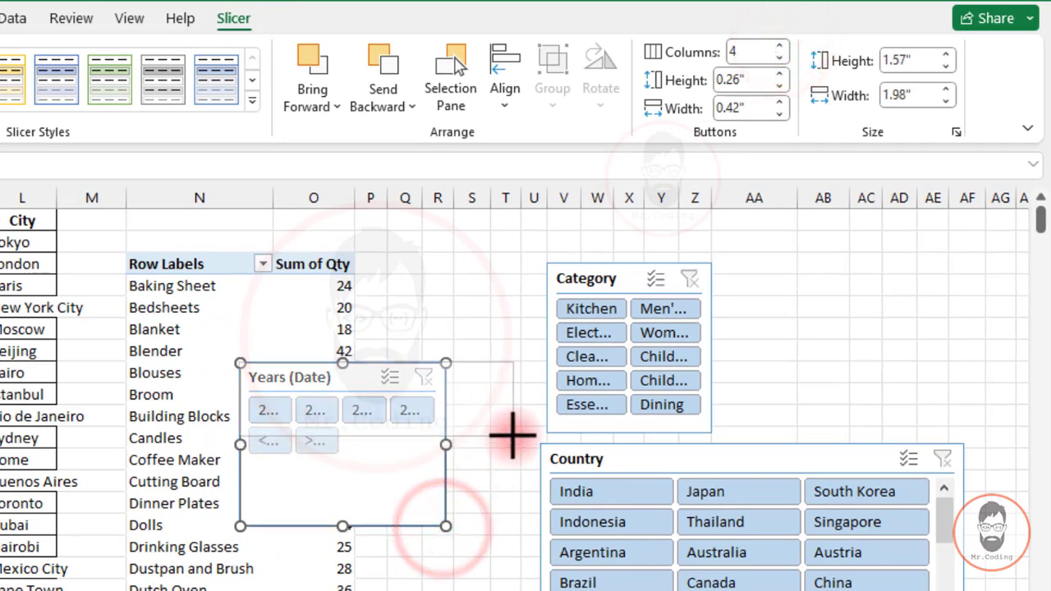
left_click_drag(513, 435, 512, 436)
left_click_drag(415, 375, 534, 252)
left_click_drag(670, 288, 774, 261)
left_click_drag(678, 465, 790, 445)
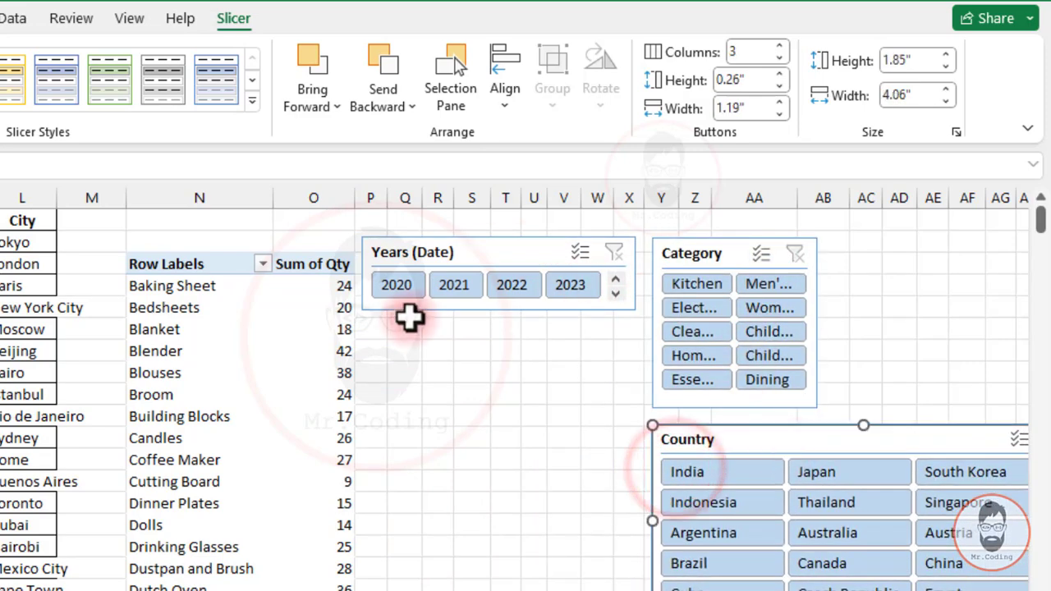
- Try filtering the pivot table by the years 2021, 2020 and 2022, and clear the year filter
left_click(457, 285)
left_click(400, 290)
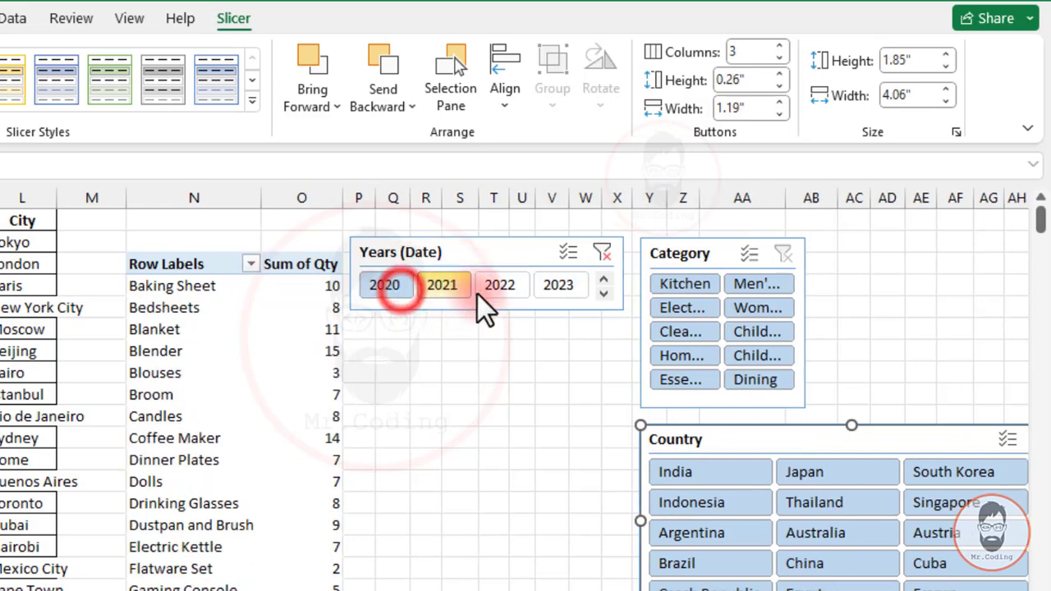
left_click(499, 285)
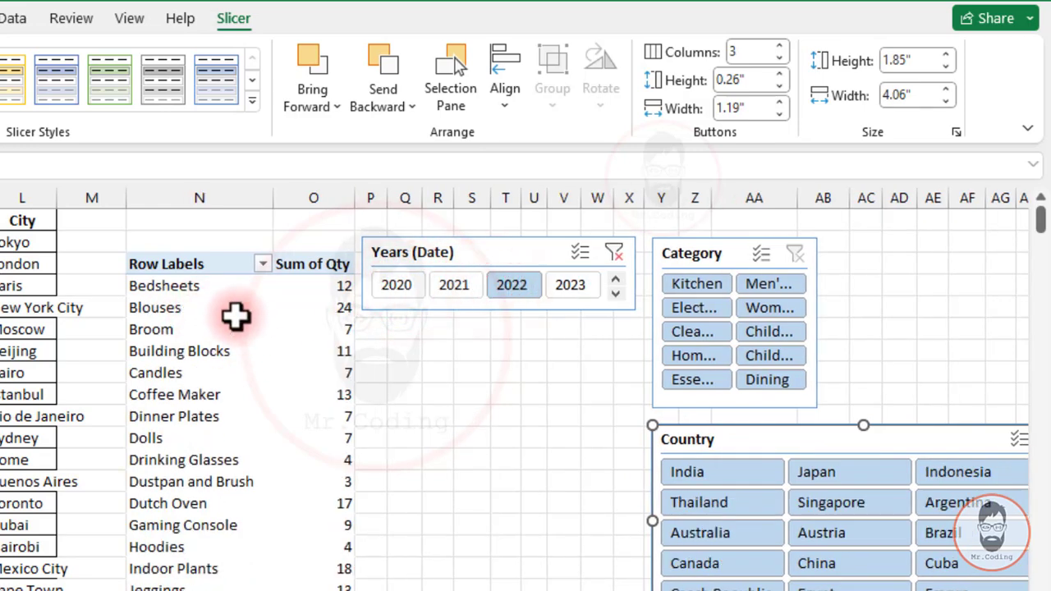
left_click(617, 253)
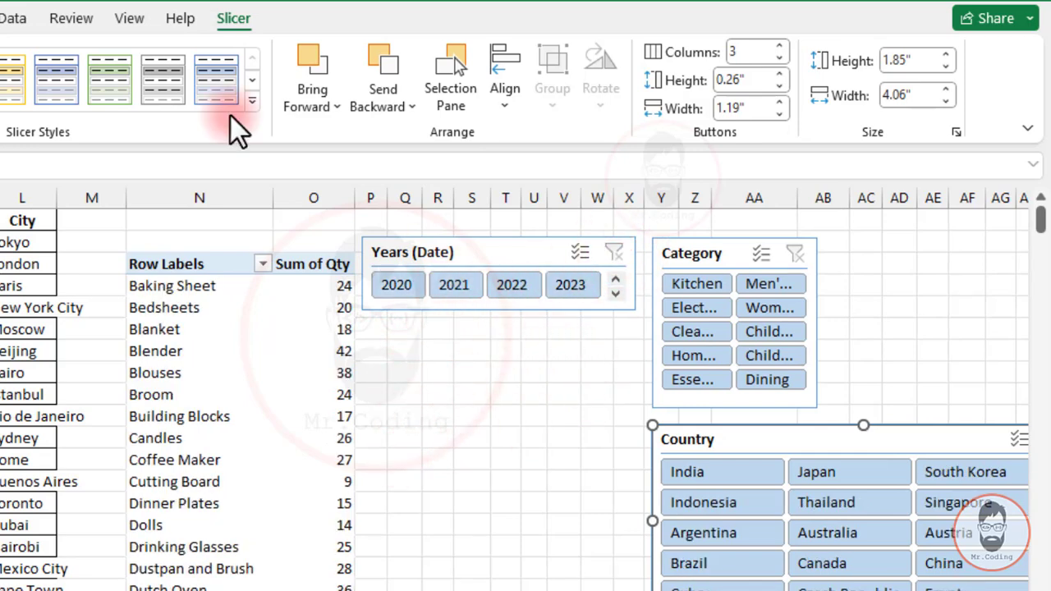
- Insert a slicer for the pivot table's Months (Date) field
left_click(152, 331)
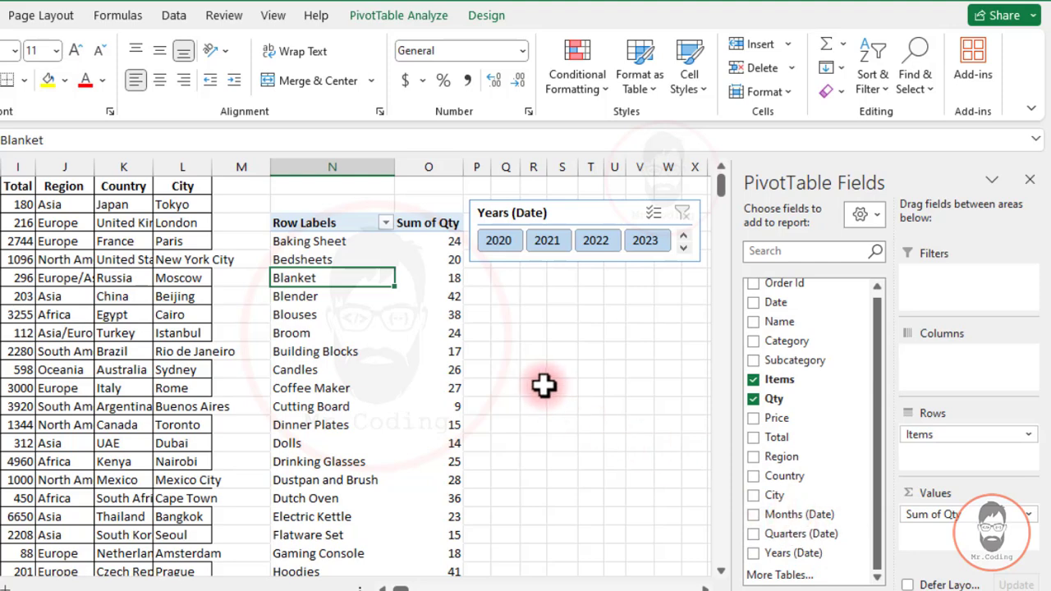
left_click(404, 15)
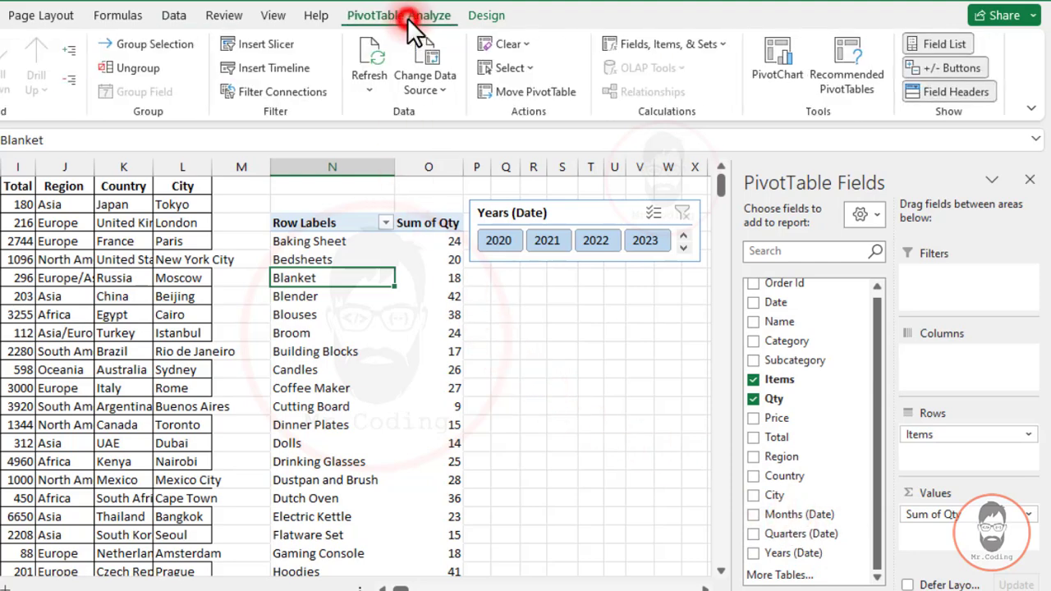
left_click(271, 48)
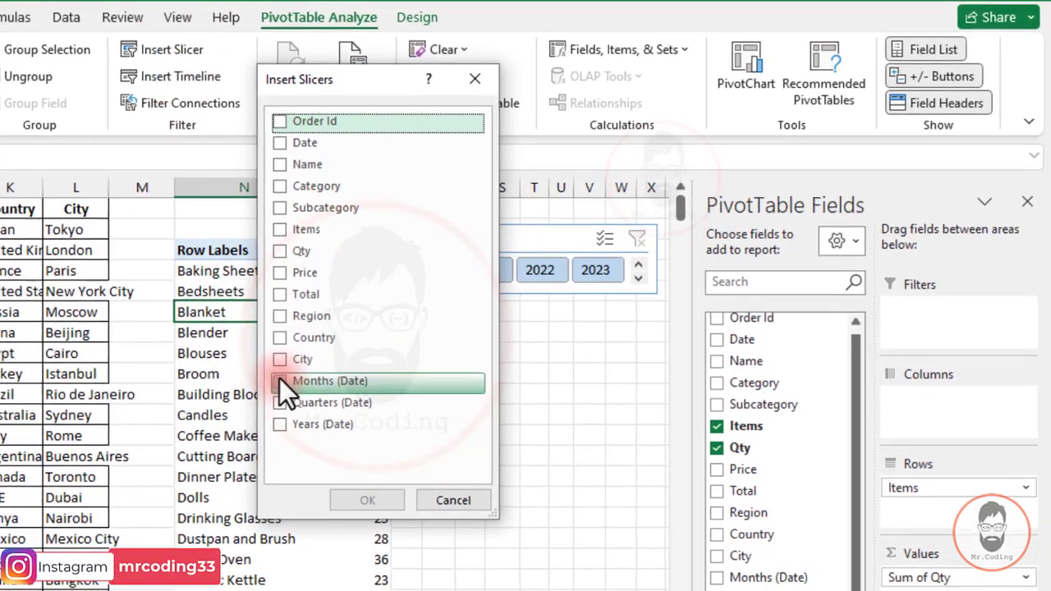
left_click(280, 380)
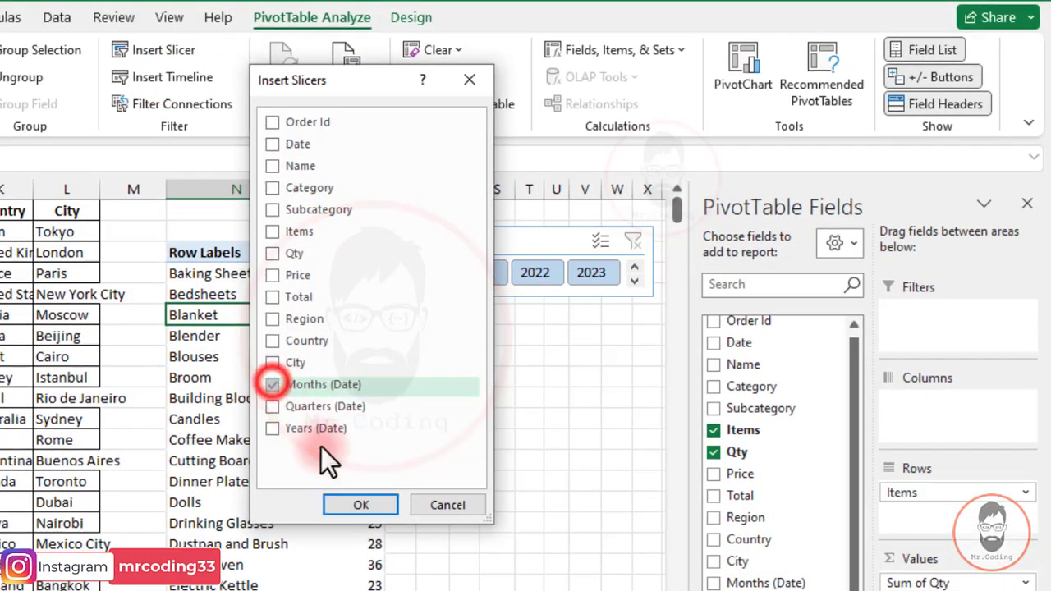
left_click(365, 502)
- Place the Months (Date) slicer below the Years (Date) slicer, and arrange its buttons in 6 columns
left_click_drag(160, 312, 479, 331)
left_click(792, 43)
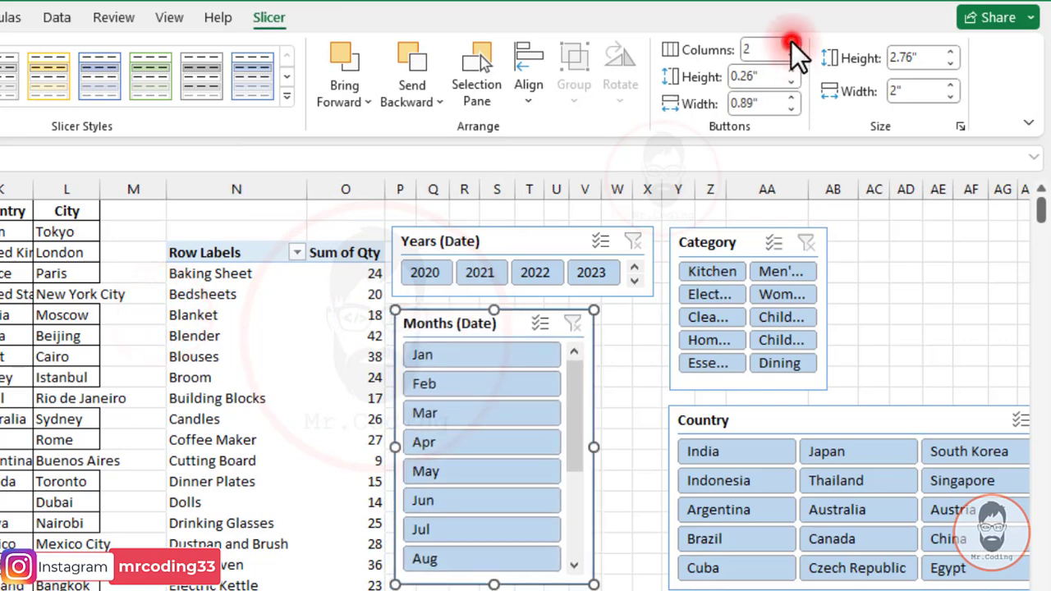
left_click(792, 41)
left_click(791, 42)
left_click(791, 41)
left_click(792, 42)
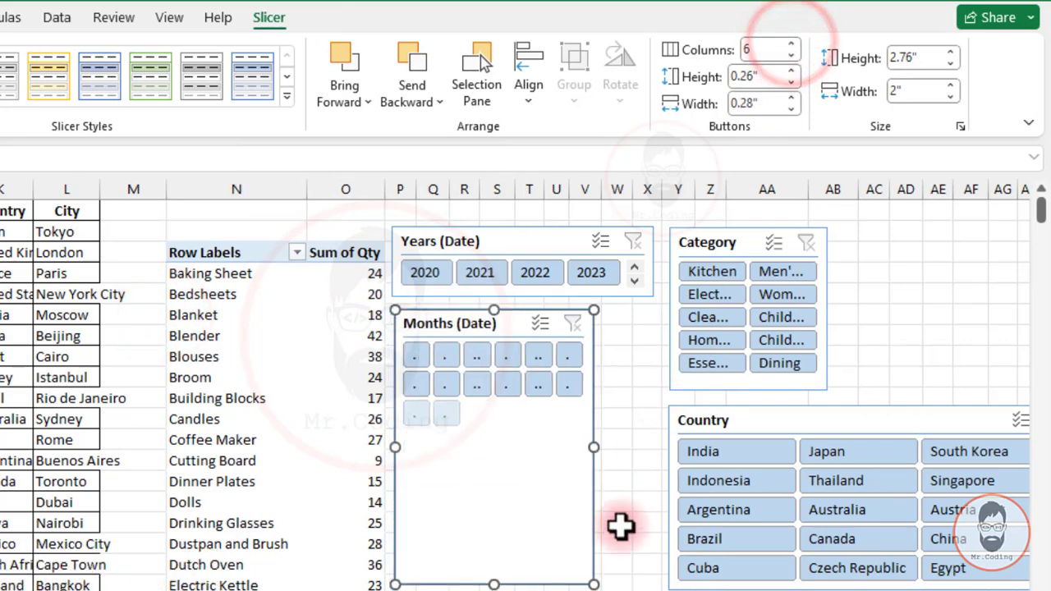
- Resize the Months (Date) slicer to about 1.08" high and 3.33" wide so its month names fit
left_click_drag(601, 575, 659, 514)
left_click_drag(658, 411, 695, 411)
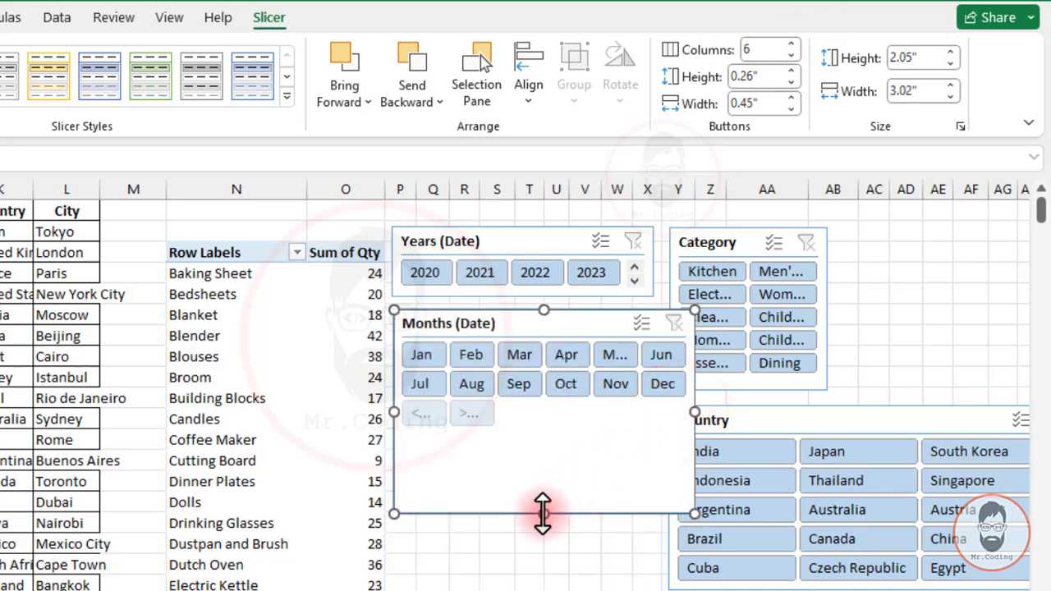
left_click_drag(543, 507, 549, 402)
left_click_drag(697, 400, 726, 417)
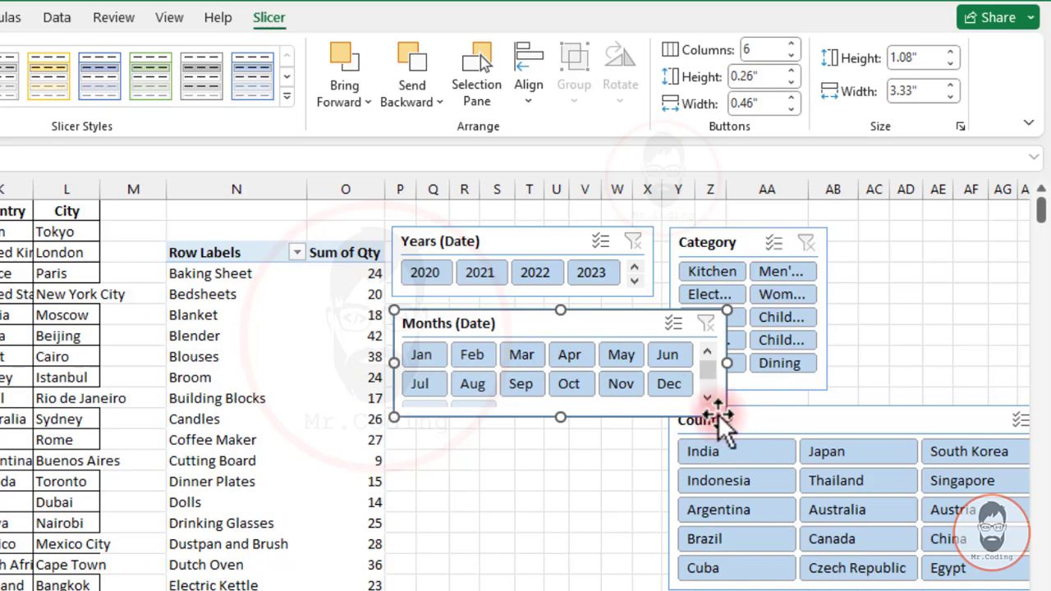
- Try filtering the pivot table by Apr in the Months (Date) slicer, and clear the month filter
left_click(567, 355)
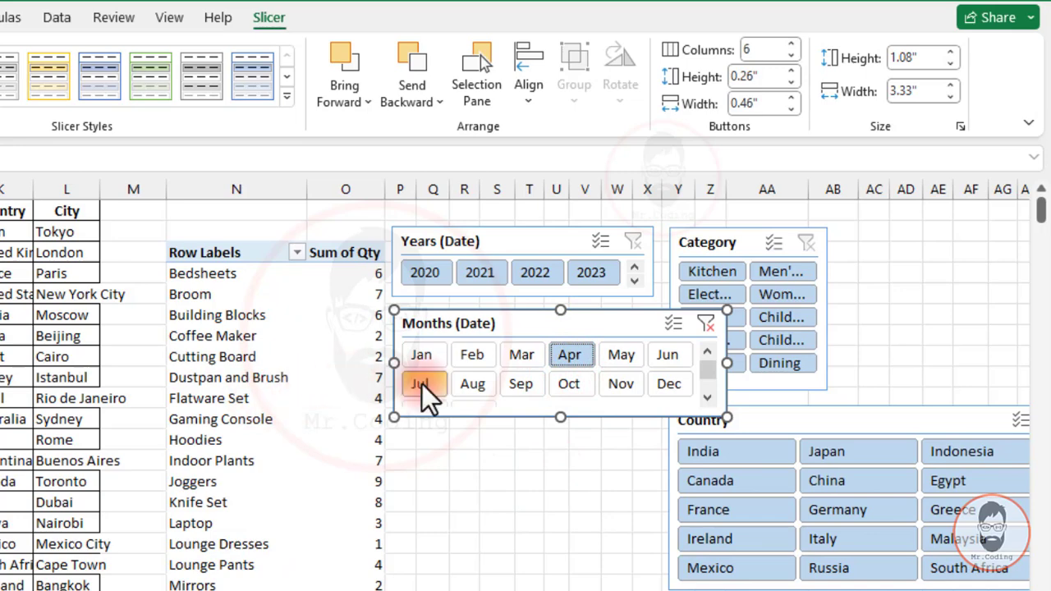
left_click(708, 327)
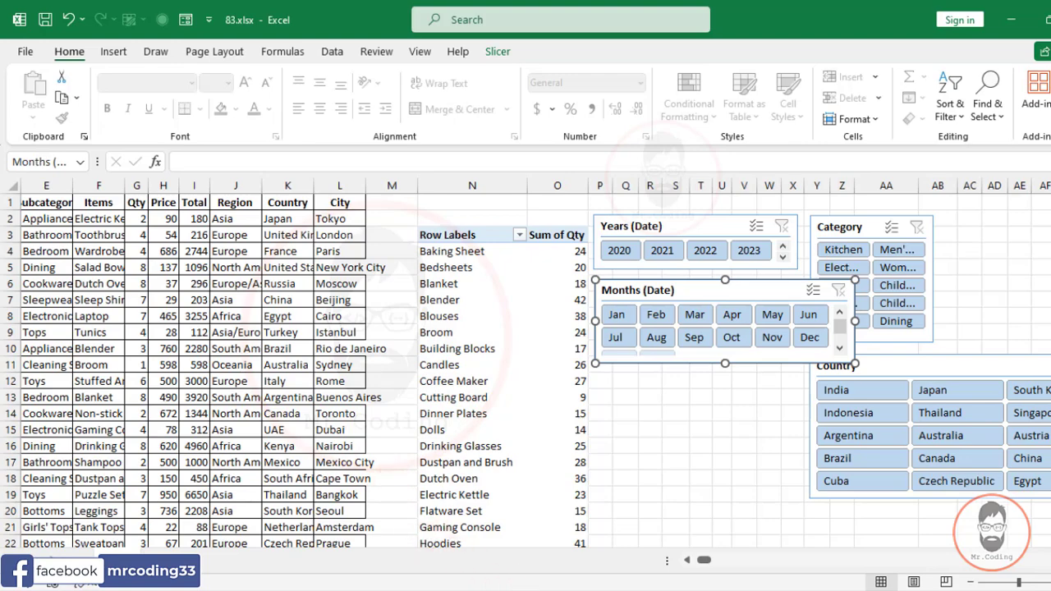
- Switch to the 78.xlsx workbook and view its Sales Summary dashboard filtered by Oceania, Europe/Asia, Europe and North America in turn
left_click(510, 538)
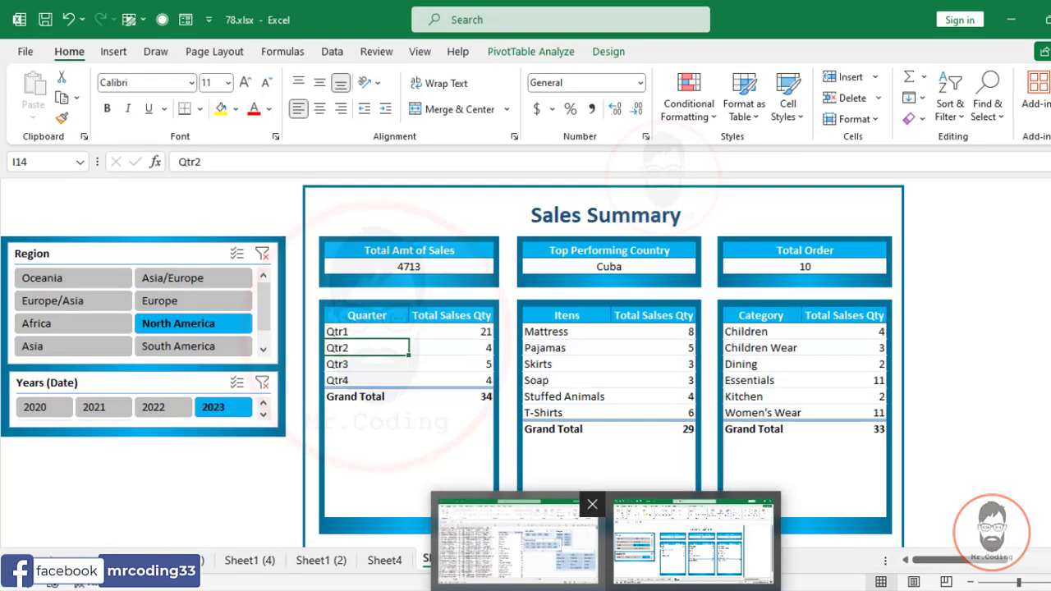
left_click(79, 278)
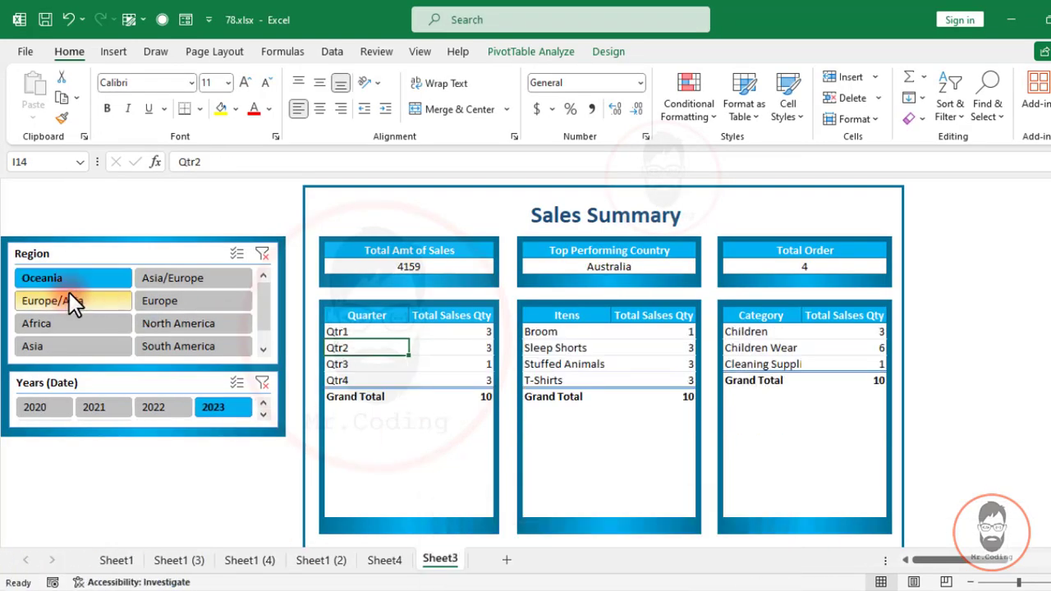
left_click(67, 299)
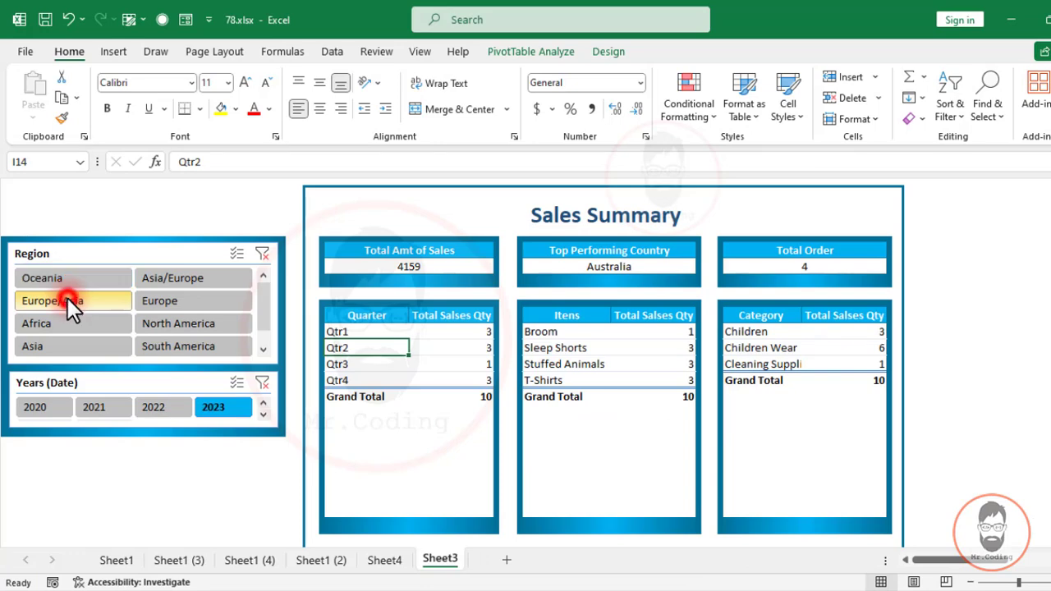
left_click(159, 305)
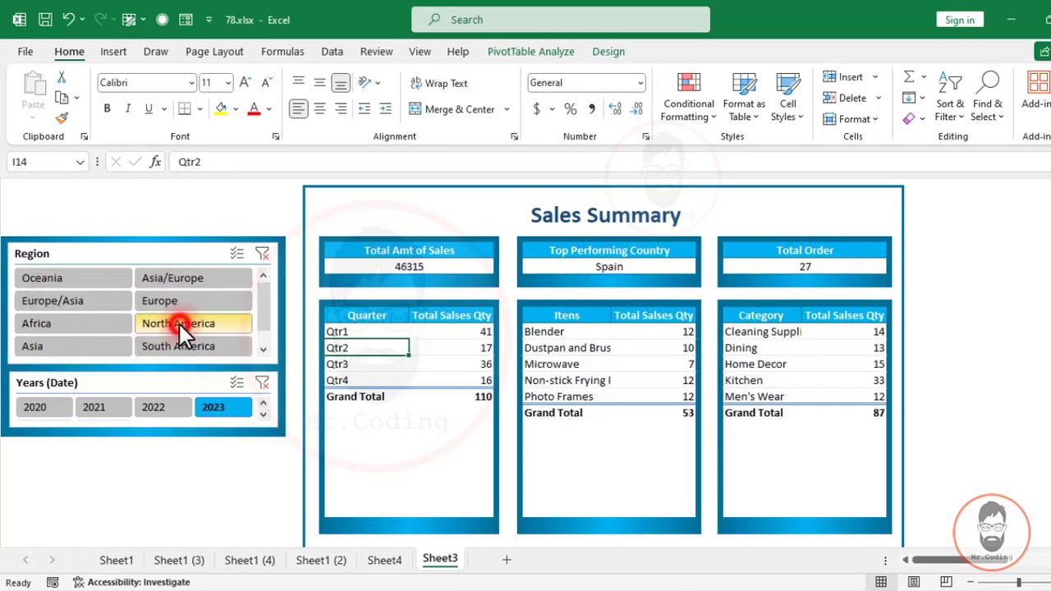
left_click(179, 324)
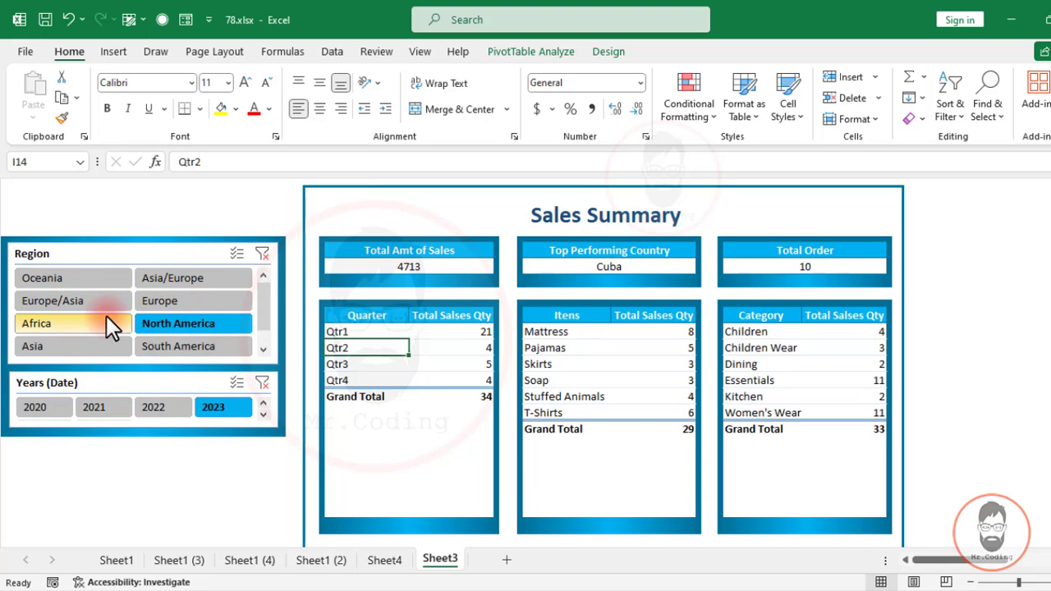